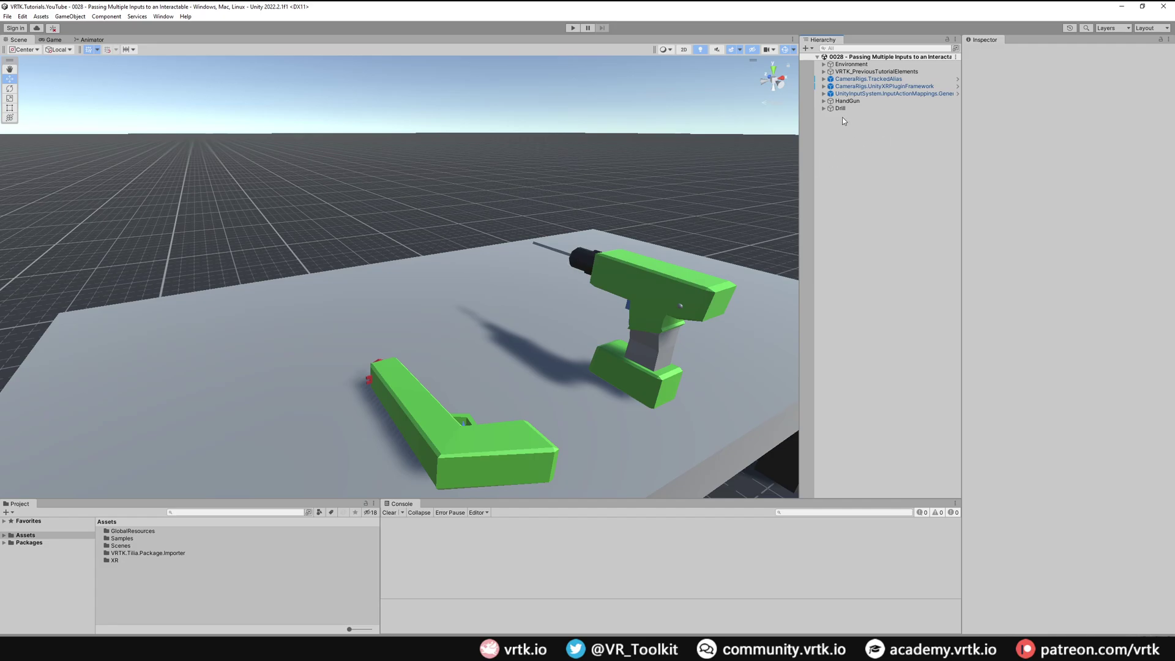
Examine the drill's TriggerLogic, following the Vector3Adder_Container's target to DrillButton, and inspect the DrillChuck's Animator components
{"action": "left_click", "coordinate": [823, 108]}
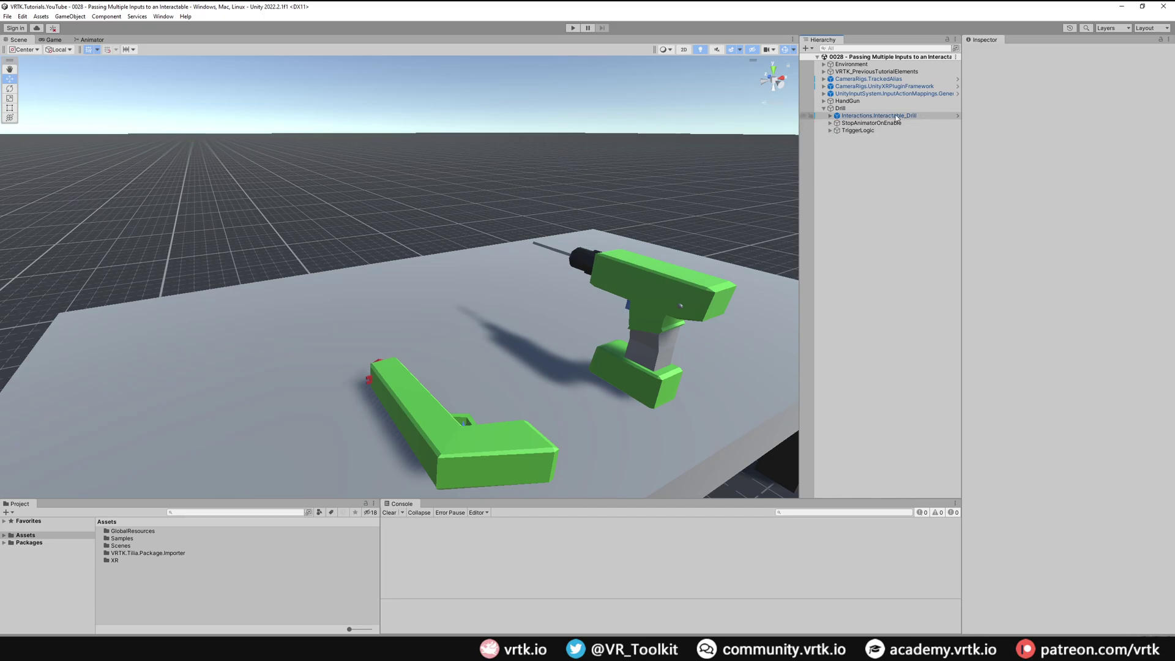
{"action": "left_click", "coordinate": [829, 130]}
{"action": "right_click_drag", "start_coordinate": [623, 300], "coordinate": [633, 328]}
{"action": "left_click", "coordinate": [864, 153]}
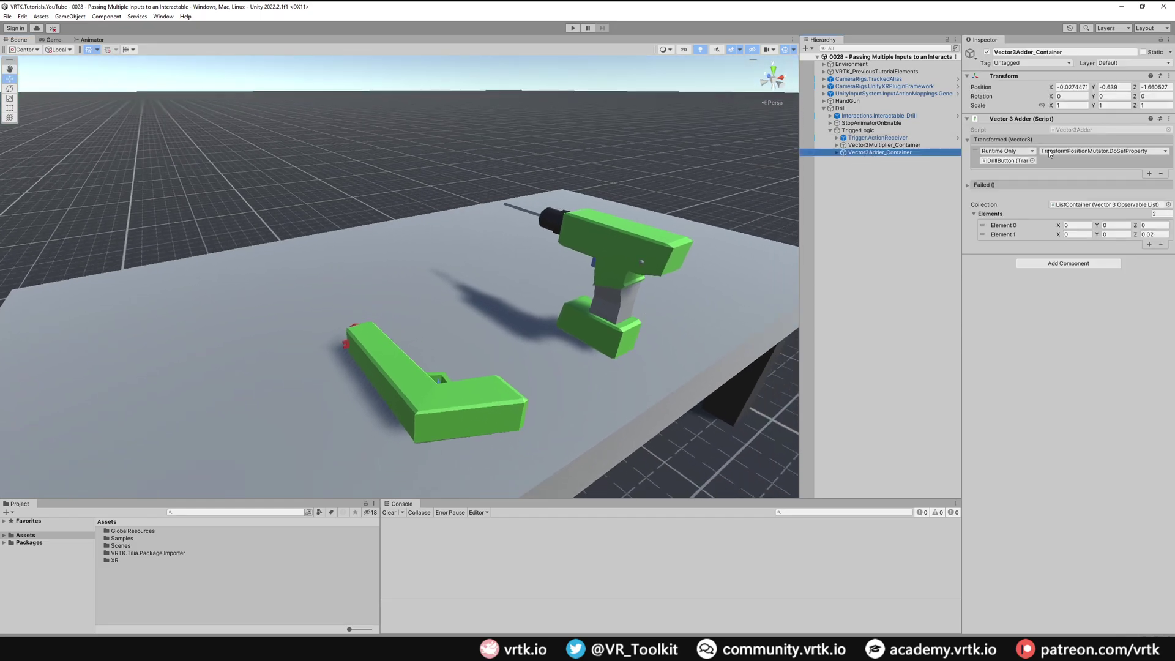
{"action": "left_click", "coordinate": [1019, 160]}
{"action": "double_click", "coordinate": [873, 160]}
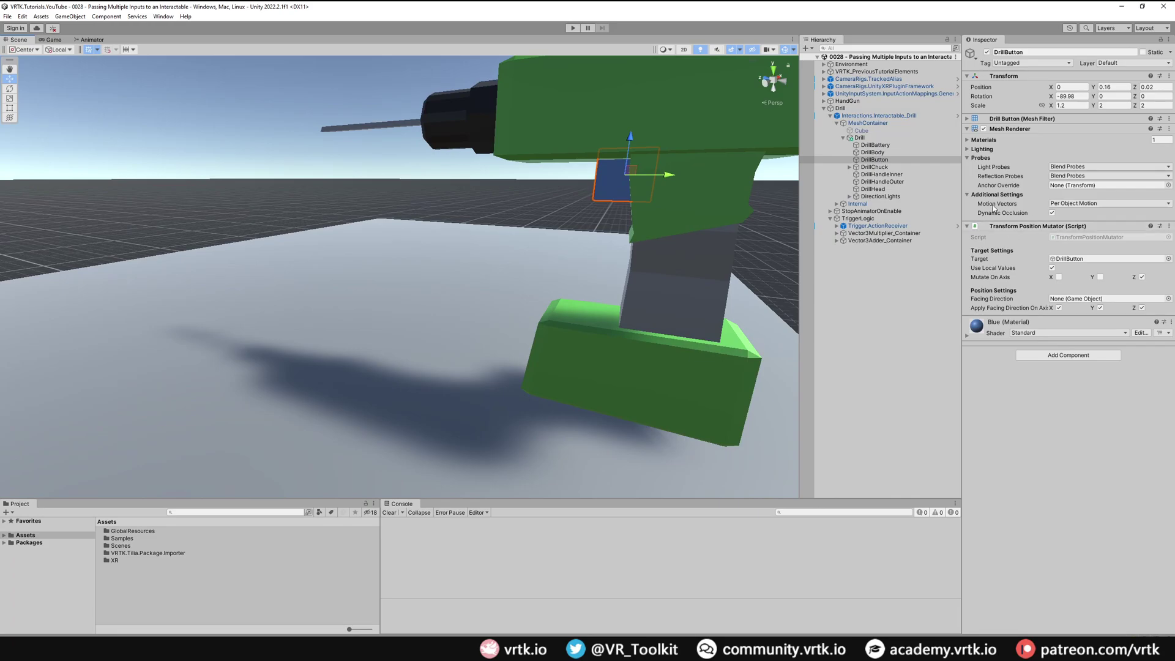
{"action": "mouse_move", "coordinate": [658, 181]}
{"action": "left_mouse_down"}
{"action": "mouse_move", "coordinate": [699, 178]}
{"action": "mouse_move", "coordinate": [669, 176]}
{"action": "left_mouse_up"}
{"action": "left_click", "coordinate": [849, 167]}
{"action": "left_click", "coordinate": [875, 167]}
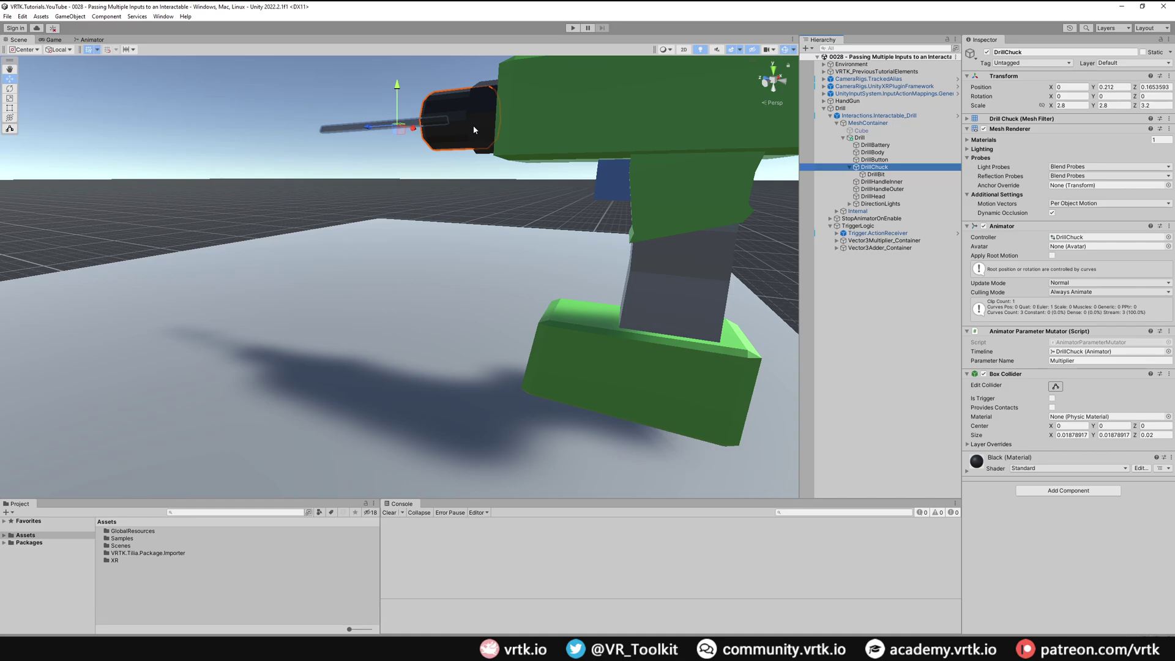
{"action": "scroll", "coordinate": [472, 125], "scroll_direction": "down", "scroll_amount": 5}
{"action": "left_click_drag", "start_coordinate": [472, 125], "coordinate": [471, 255], "text": "alt"}
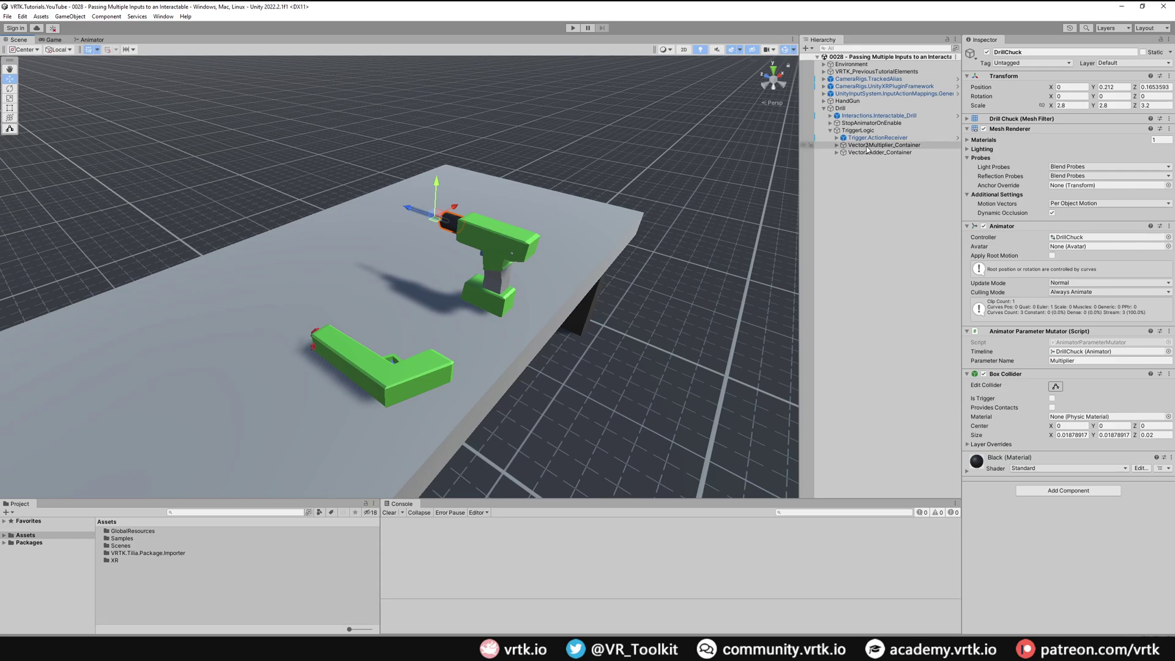
Add two empty listeners to the Value Changed event of the FloatAction in the drill's Trigger.ActionReceiver
{"action": "left_click", "coordinate": [883, 138]}
{"action": "left_click", "coordinate": [836, 138]}
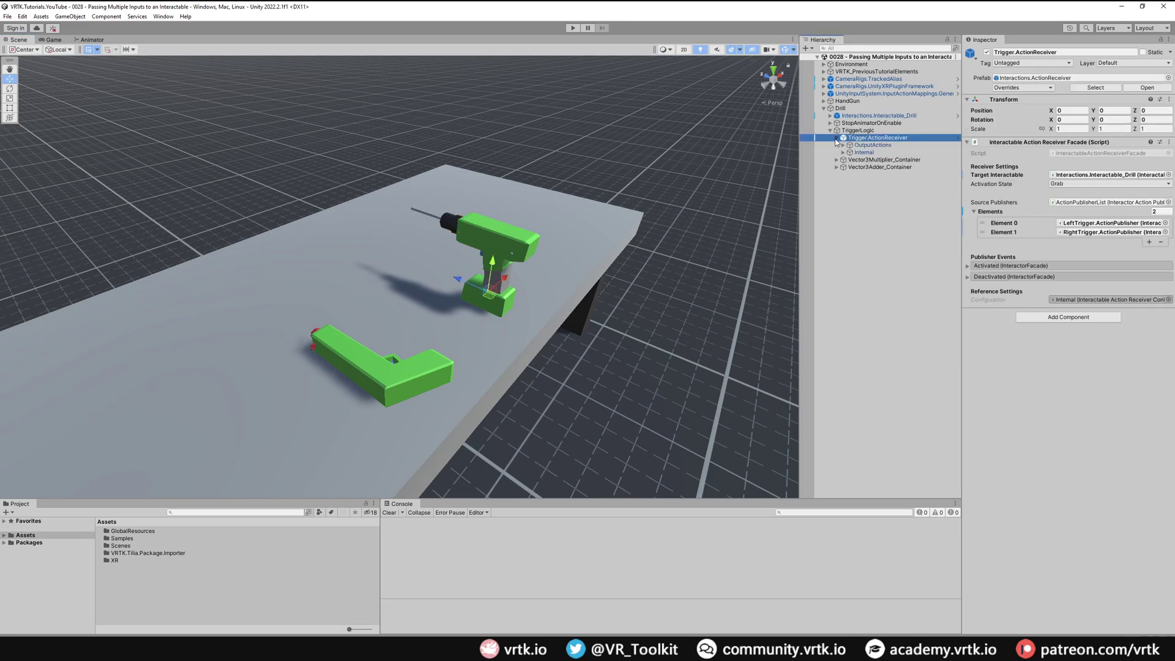
{"action": "left_click", "coordinate": [843, 145]}
{"action": "left_click", "coordinate": [870, 161]}
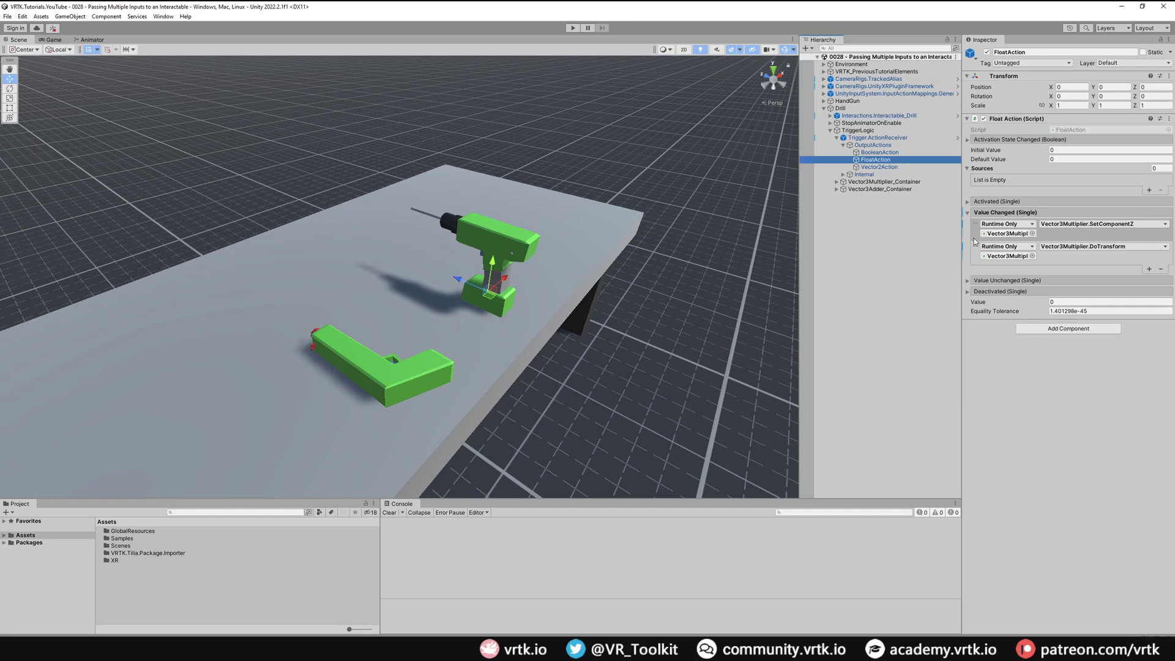
{"action": "left_click", "coordinate": [1149, 270]}
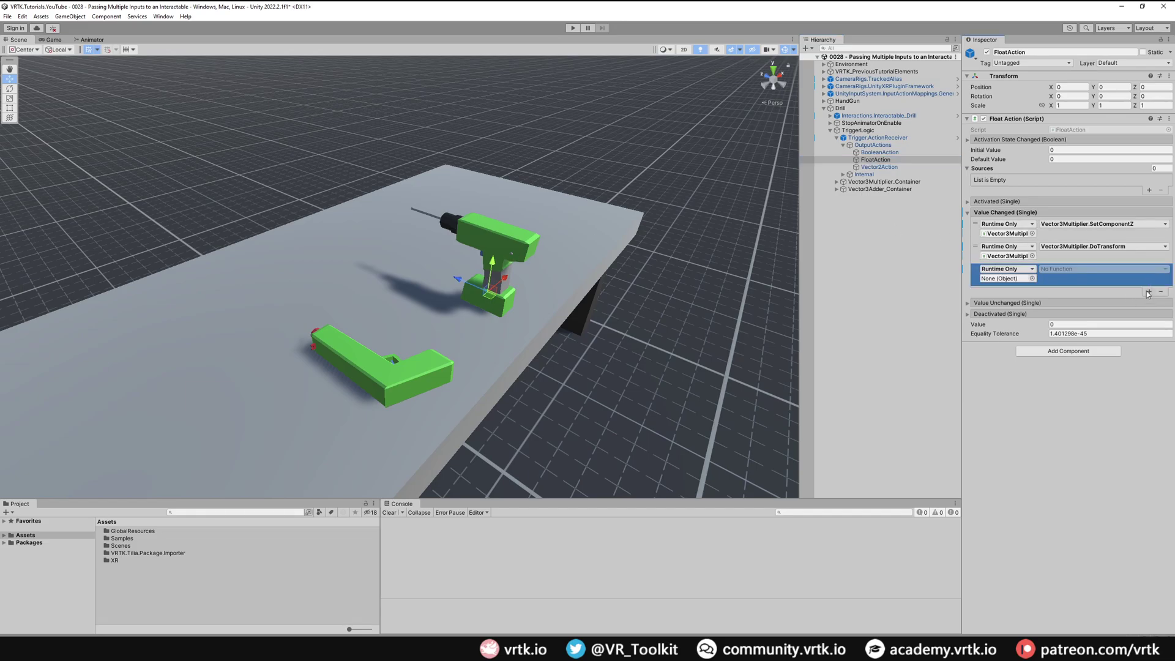
{"action": "left_click", "coordinate": [1148, 292]}
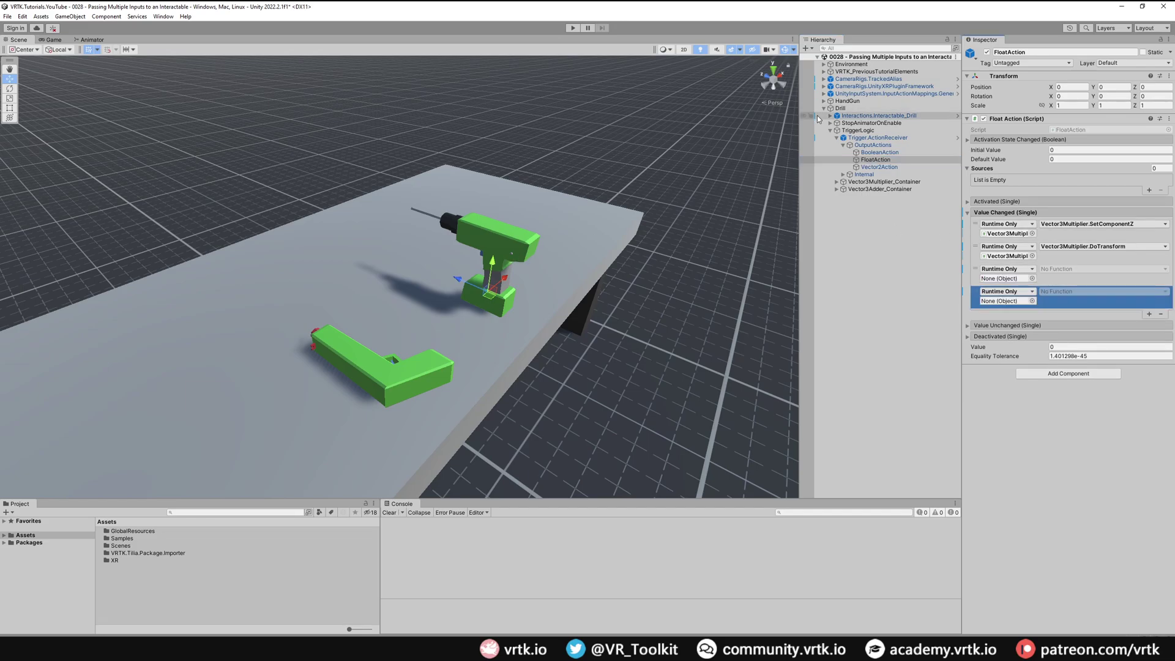
Assign the DrillChuck object as the target of both new Value Changed listeners on the FloatAction
{"action": "left_click", "coordinate": [450, 221]}
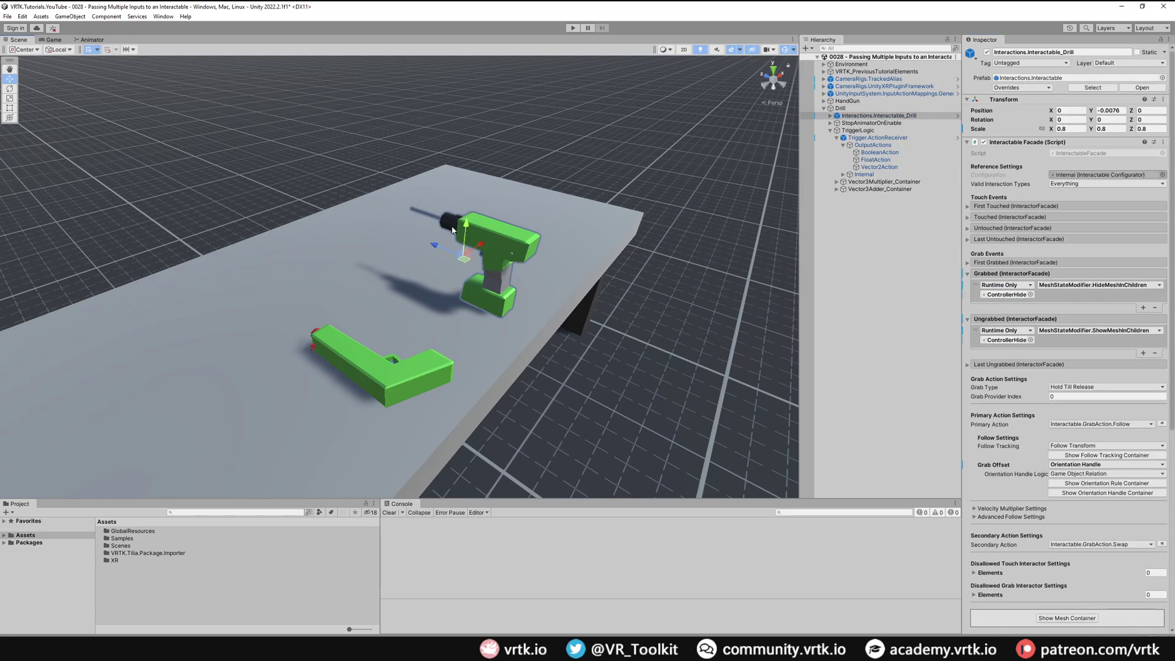
{"action": "left_click", "coordinate": [450, 221]}
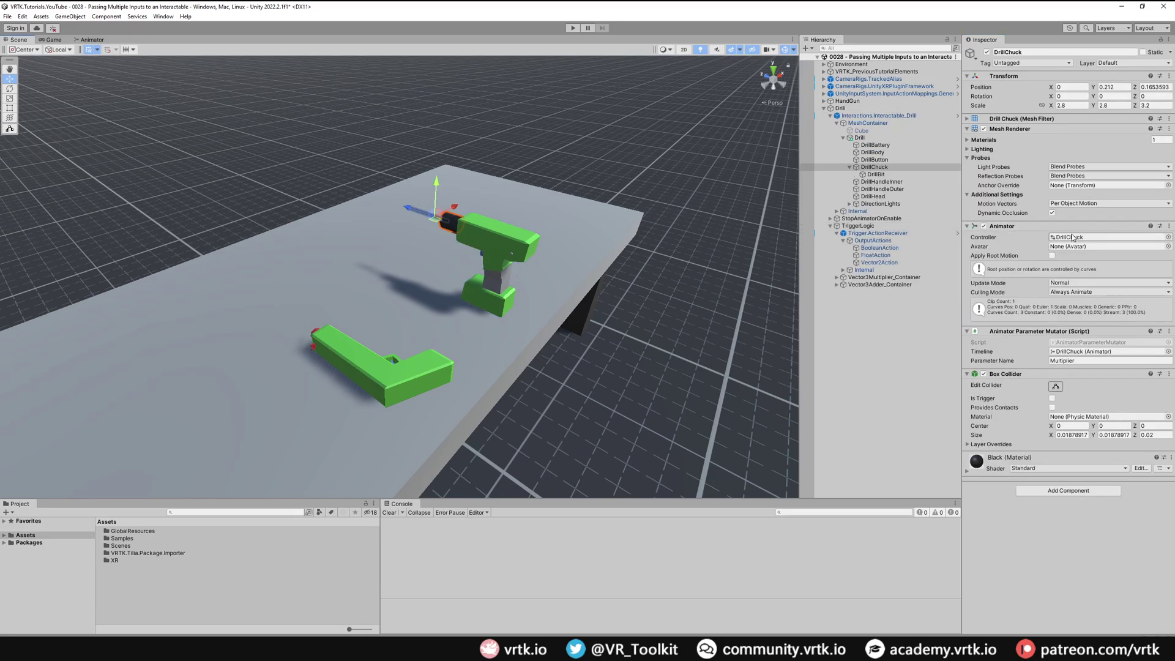
{"action": "left_click", "coordinate": [896, 255]}
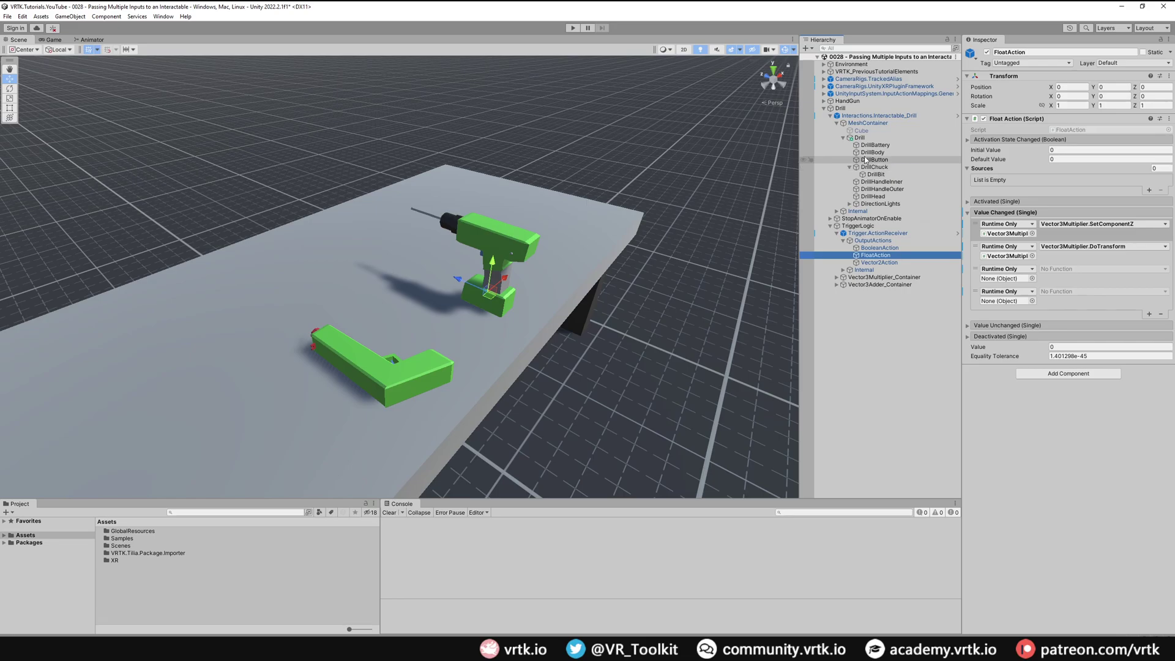
{"action": "left_click_drag", "start_coordinate": [881, 167], "coordinate": [1007, 300]}
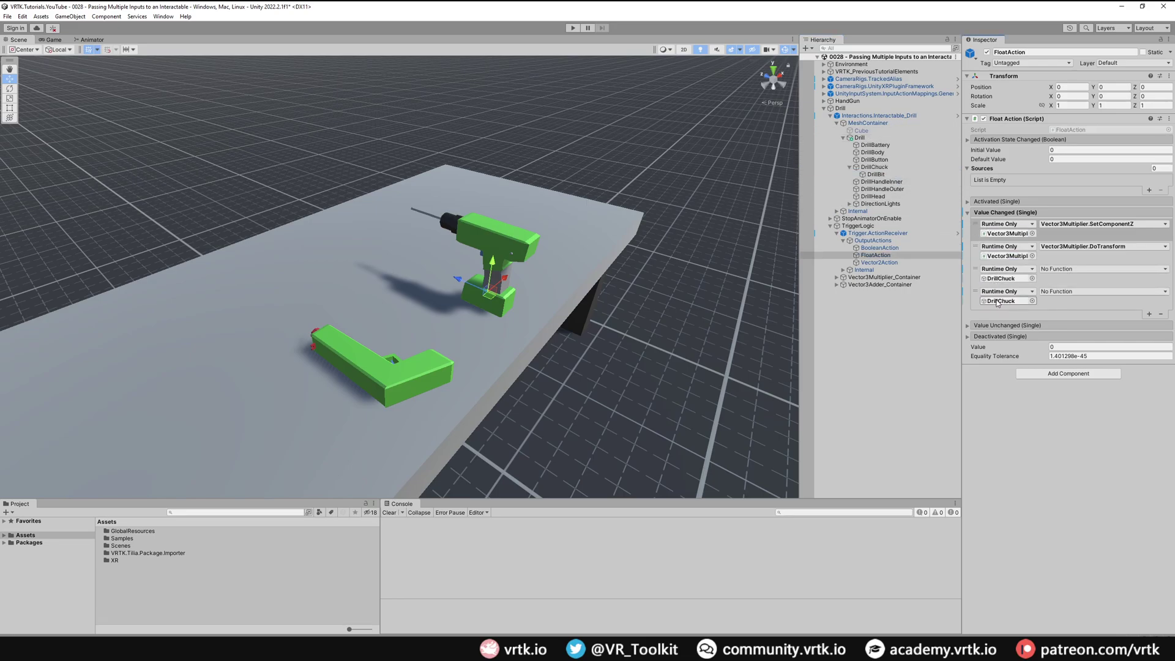
Set the first DrillChuck listener to Animator.enabled with its value ticked, and the second to the dynamic float Animator.speed
{"action": "left_click", "coordinate": [1065, 269]}
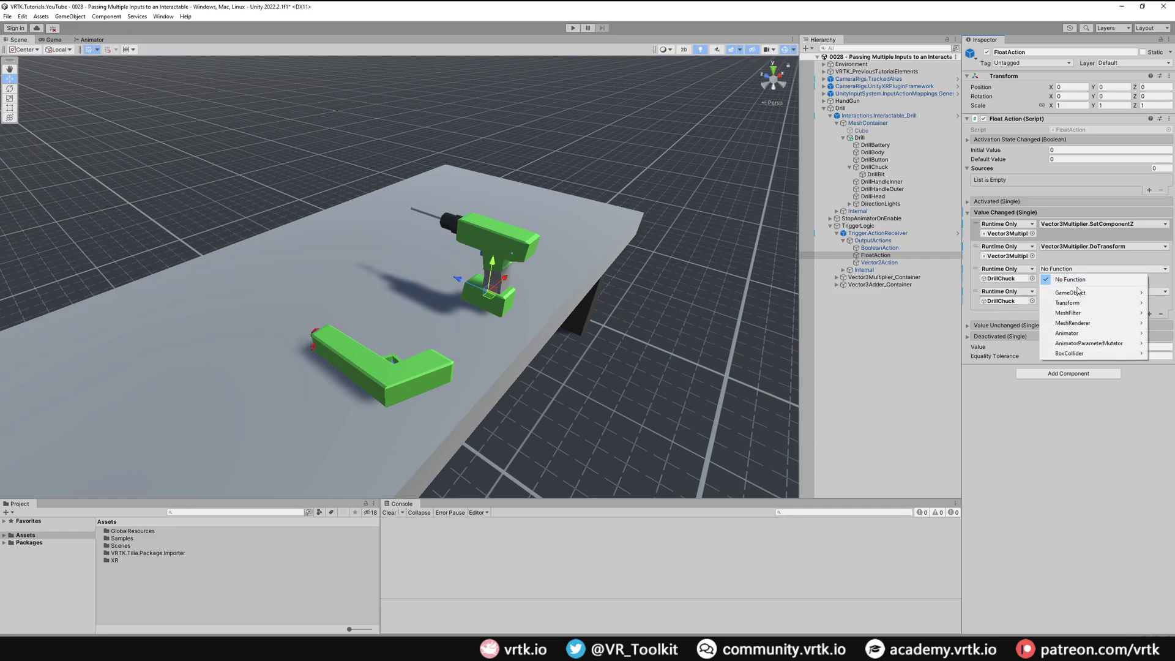
{"action": "mouse_move", "coordinate": [1057, 333]}
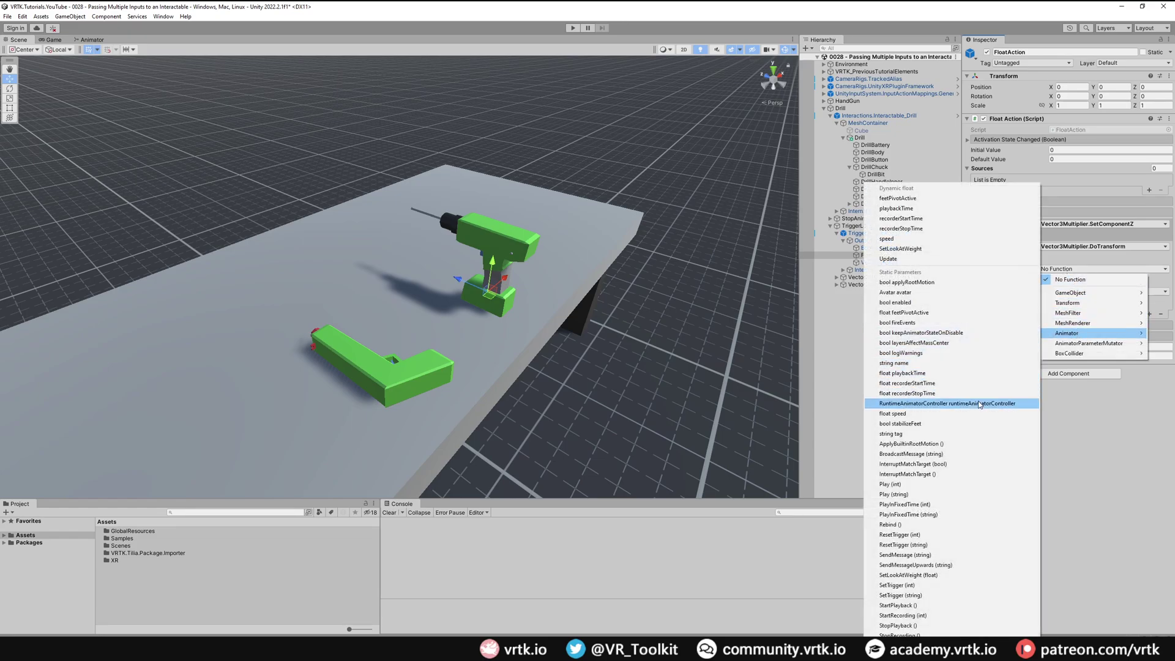
{"action": "left_click", "coordinate": [905, 302]}
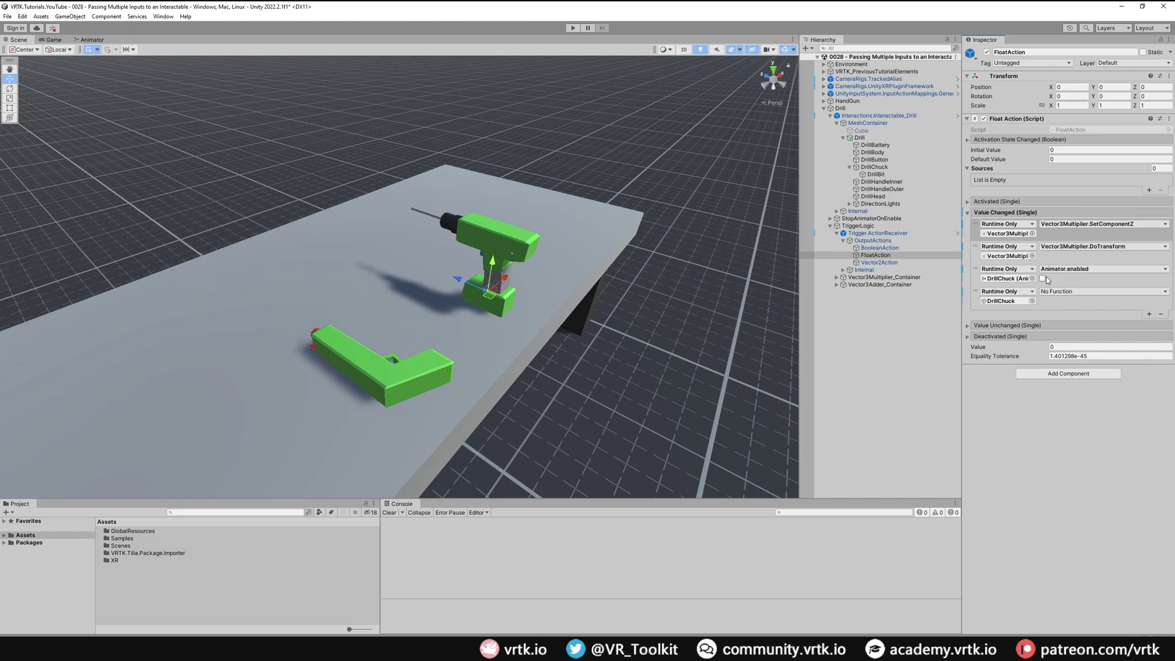
{"action": "left_click", "coordinate": [1043, 279]}
{"action": "left_click", "coordinate": [1071, 291]}
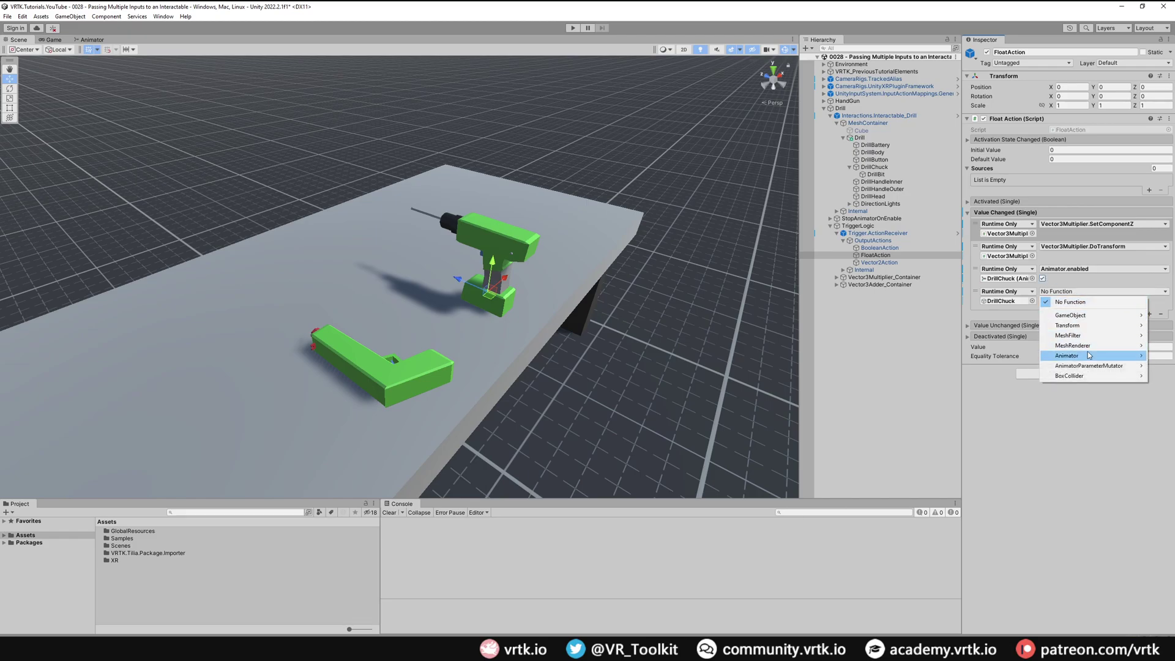
{"action": "mouse_move", "coordinate": [1092, 361]}
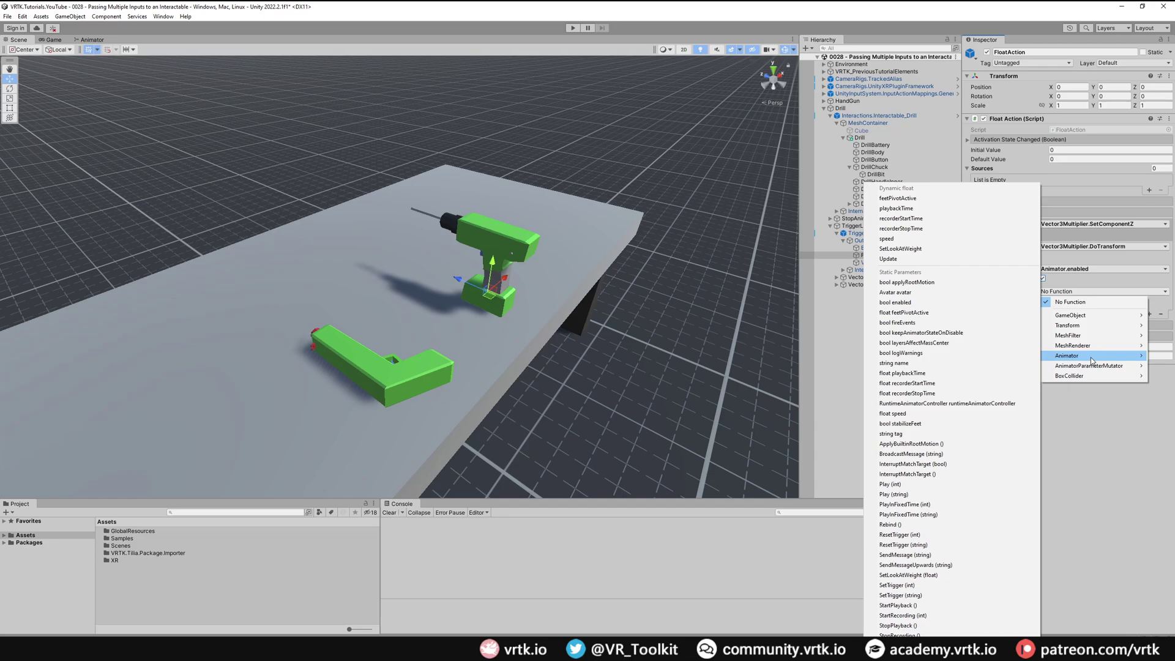
{"action": "left_click", "coordinate": [903, 242]}
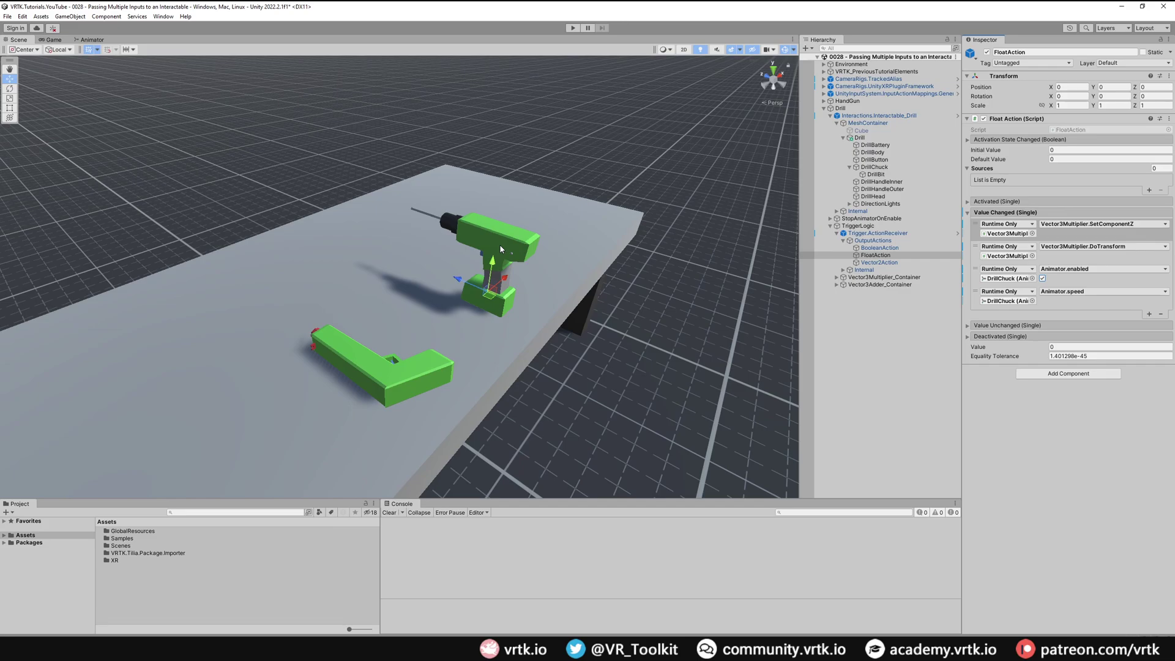
Duplicate LeftTrigger.ActionPublisher as LeftPrimary.ActionPublisher and set its Source Action to LeftPrimaryButton_Press
{"action": "left_click", "coordinate": [823, 79]}
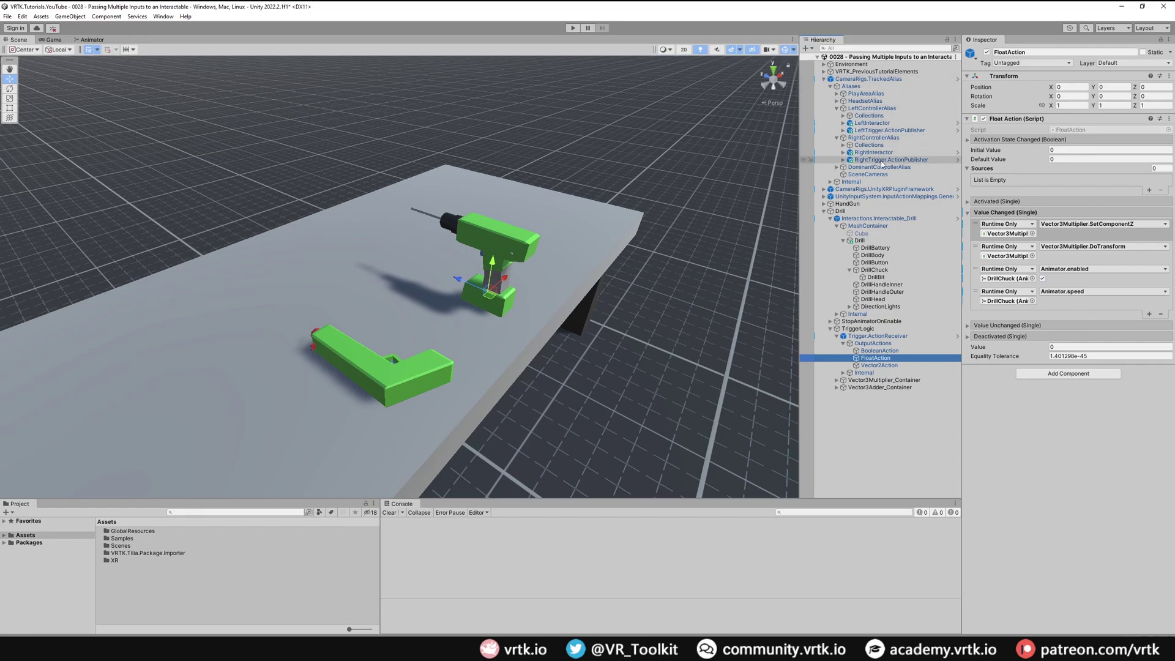
{"action": "left_click", "coordinate": [887, 131]}
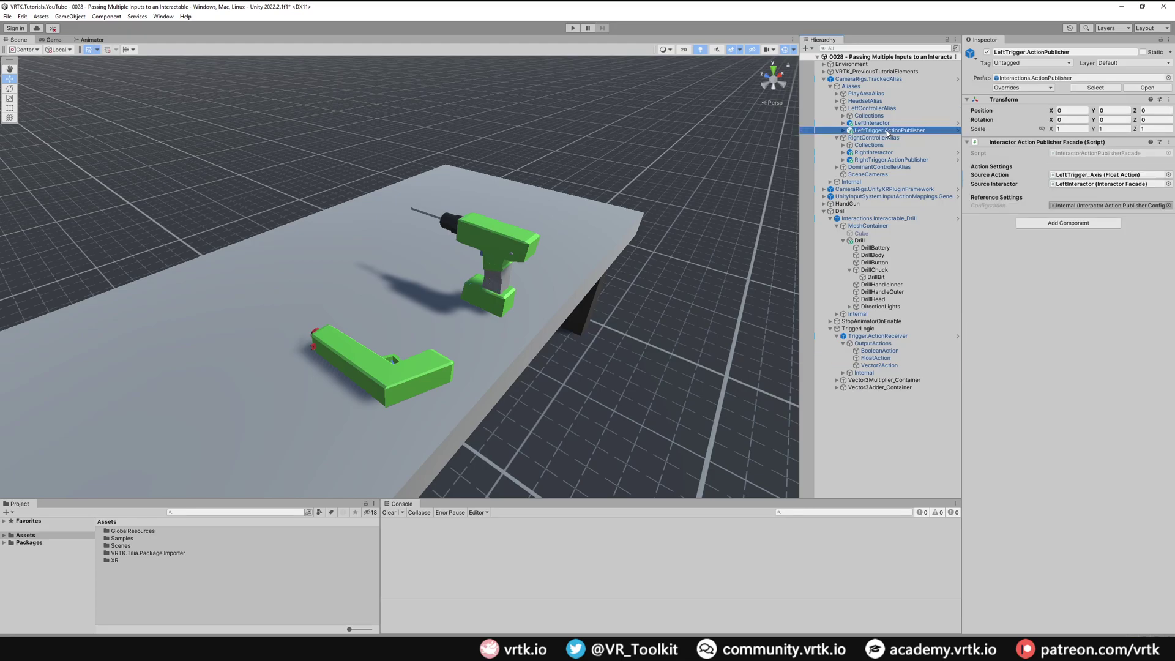
{"action": "key", "text": "ctrl+d"}
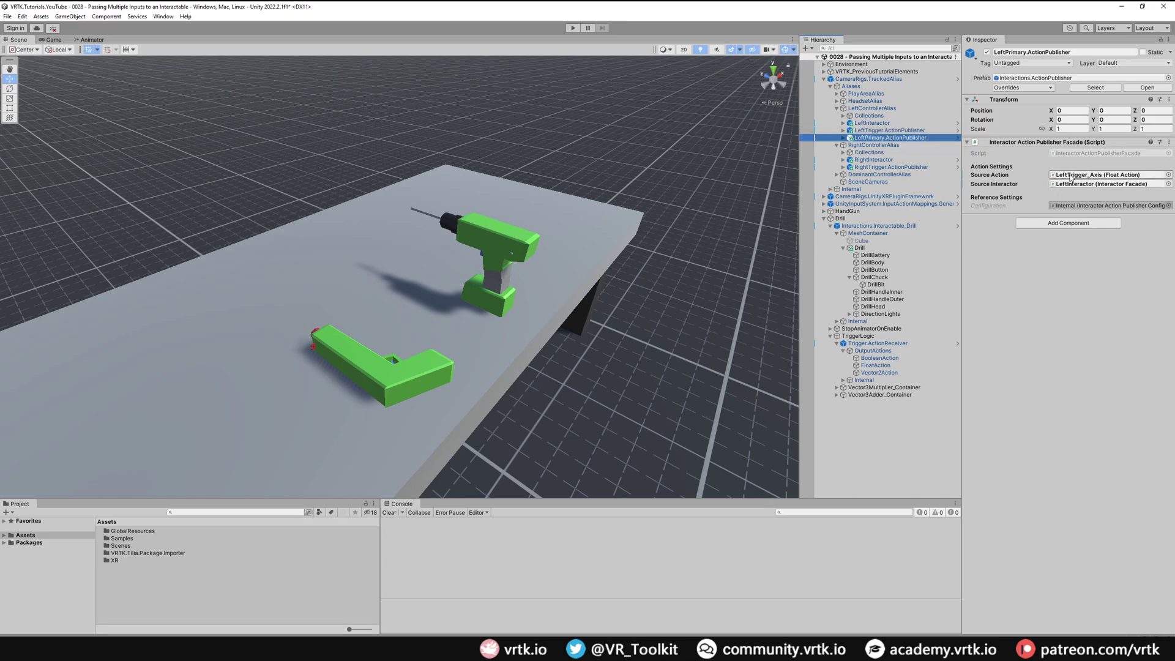
{"action": "left_click", "coordinate": [1069, 175]}
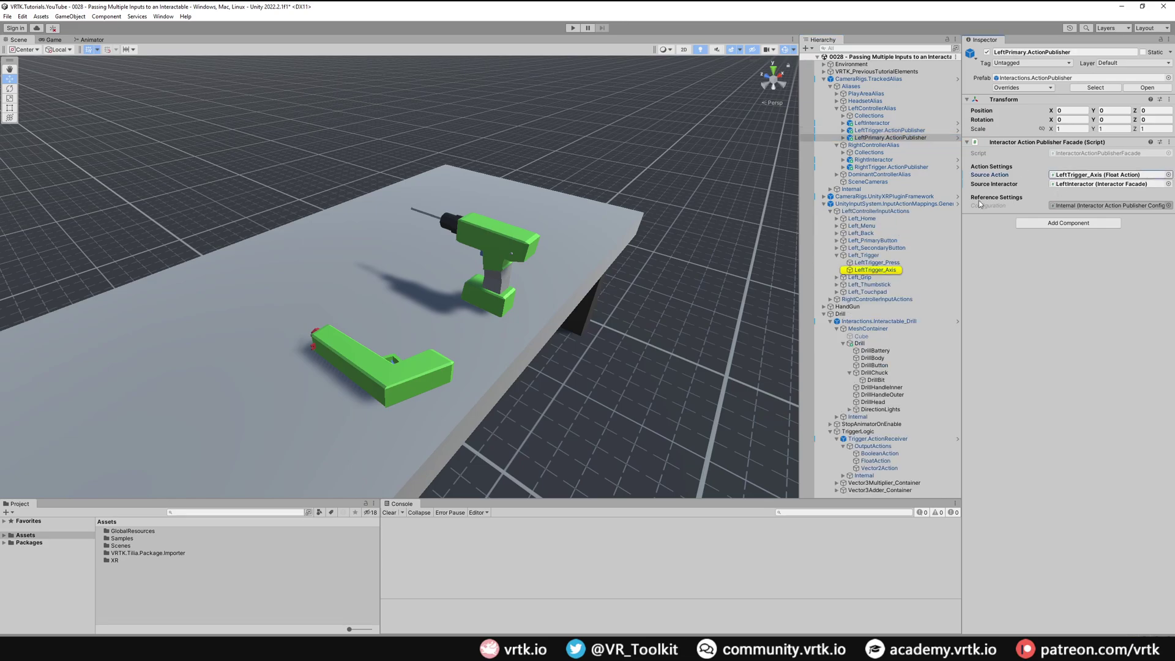
{"action": "left_click", "coordinate": [839, 243]}
{"action": "left_click_drag", "start_coordinate": [885, 255], "coordinate": [1086, 175]}
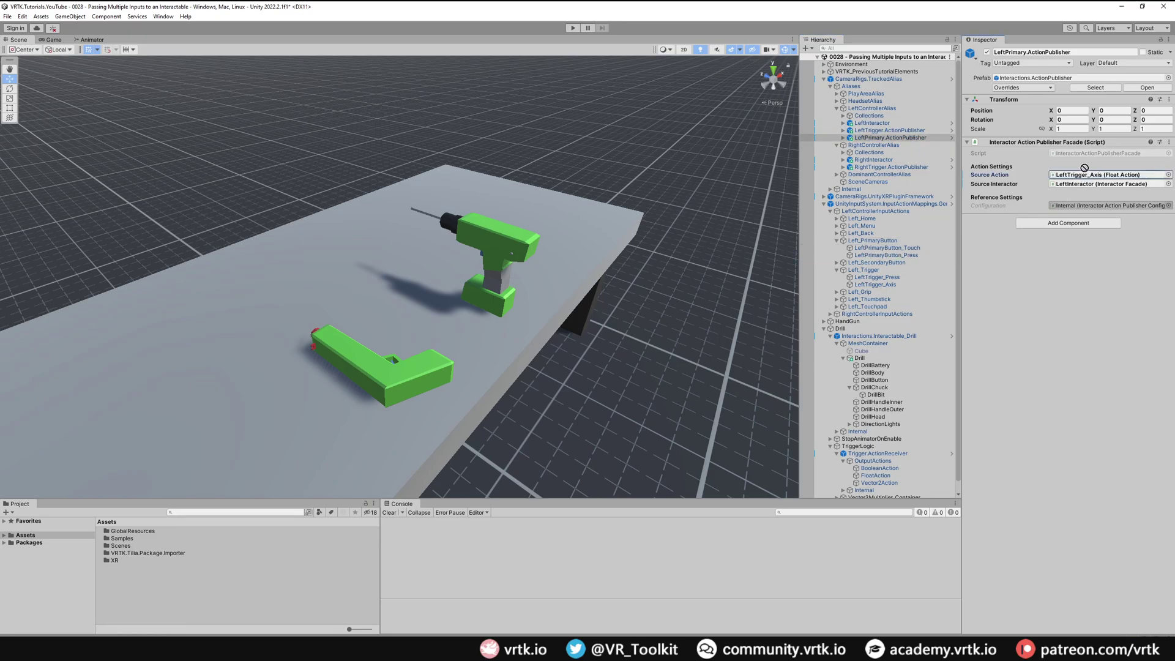
Duplicate RightTrigger.ActionPublisher as RightPrimary.ActionPublisher and set its Source Action to RightPrimaryButton_Press
{"action": "left_click", "coordinate": [880, 168]}
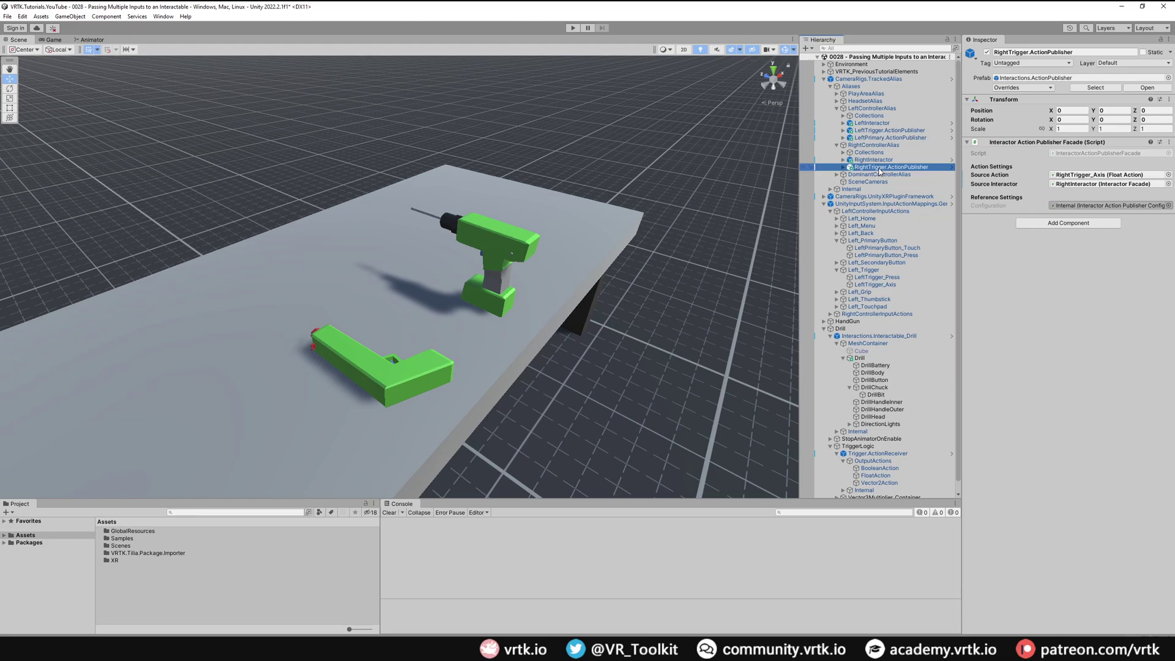
{"action": "key", "text": "ctrl+d"}
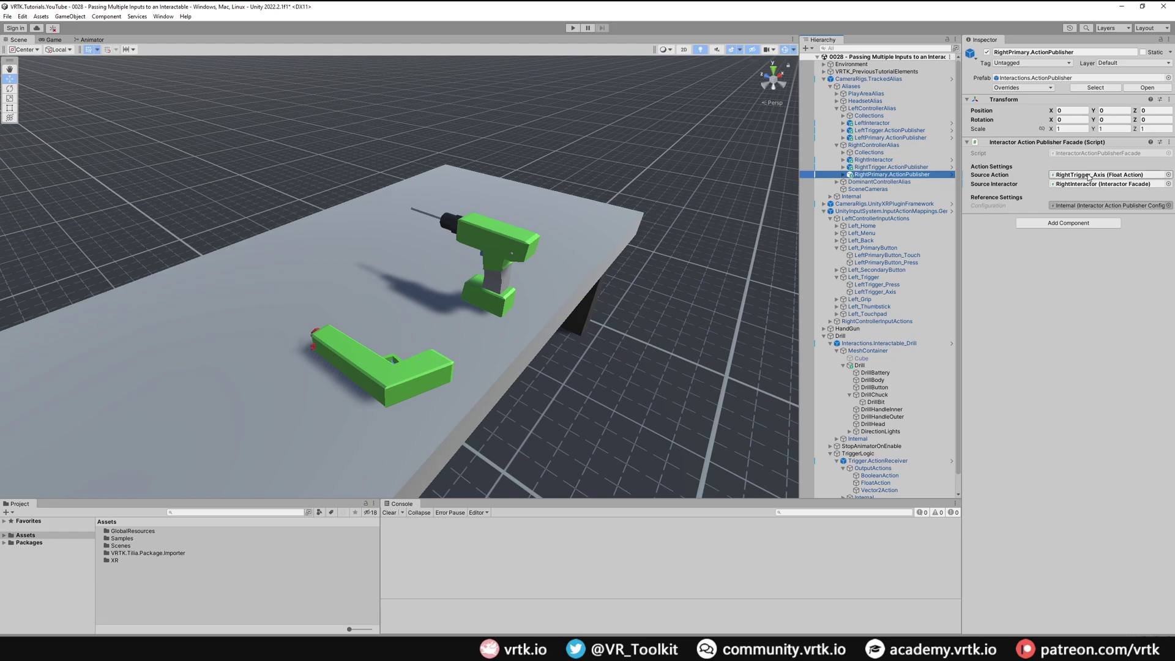
{"action": "left_click", "coordinate": [1088, 176]}
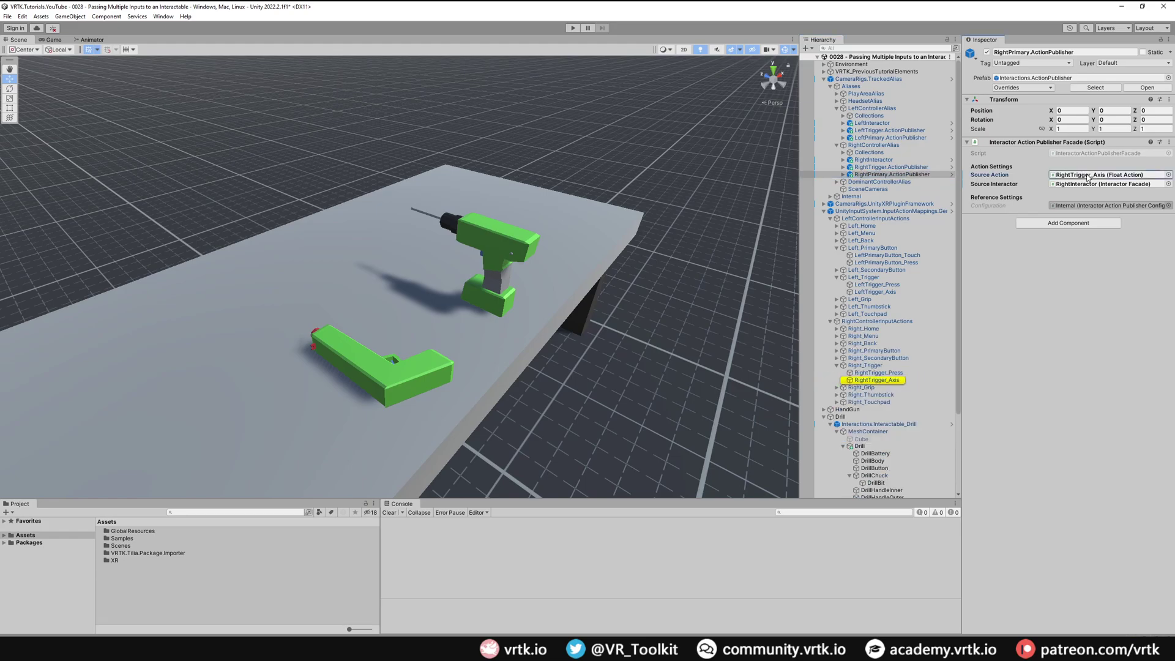
{"action": "left_click", "coordinate": [836, 351]}
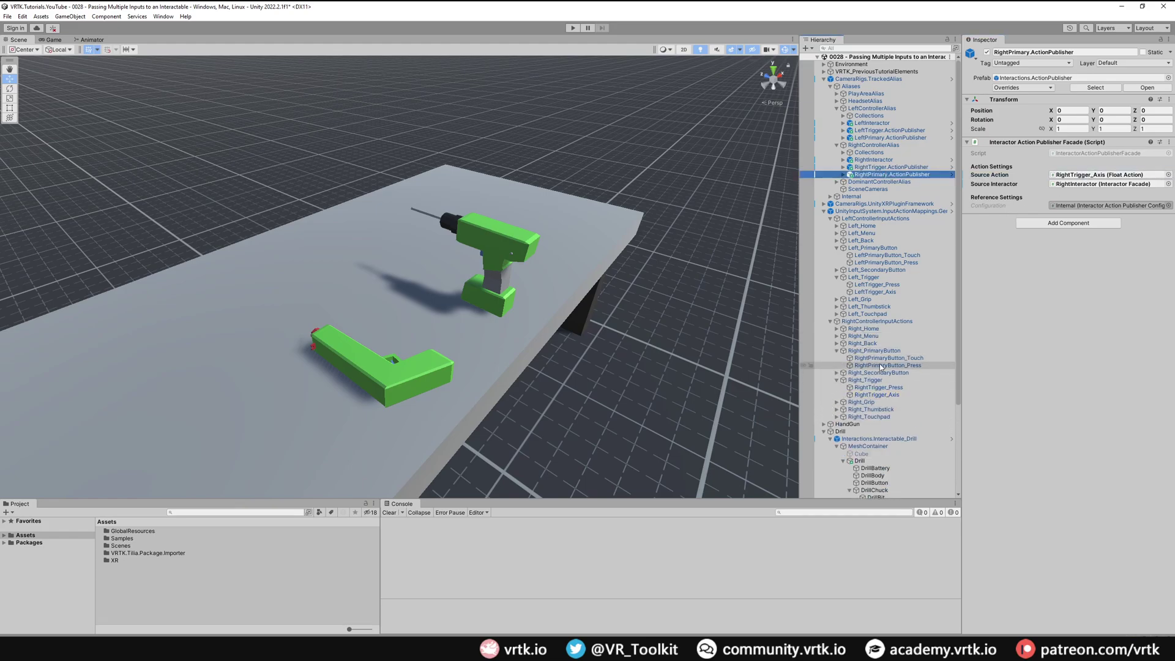
{"action": "left_click_drag", "start_coordinate": [1069, 182], "coordinate": [1095, 175]}
{"action": "left_click", "coordinate": [824, 211]}
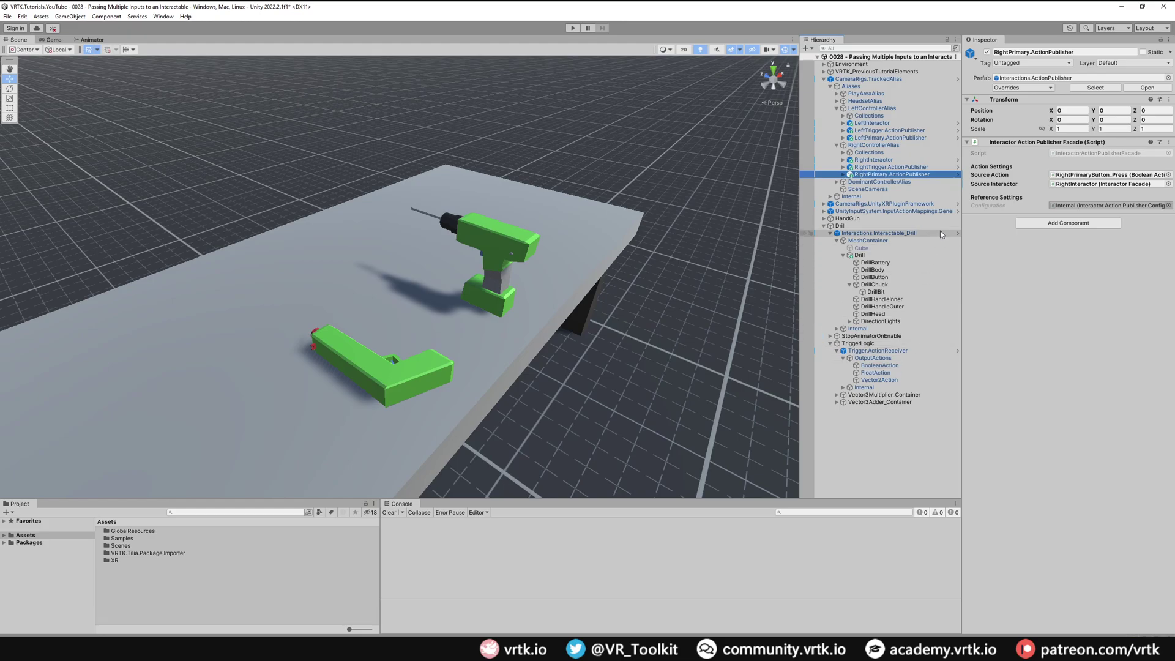
Review the source publishers on the handgun's TriggerReceiver and on the drill's Trigger.ActionReceiver
{"action": "left_click", "coordinate": [863, 234]}
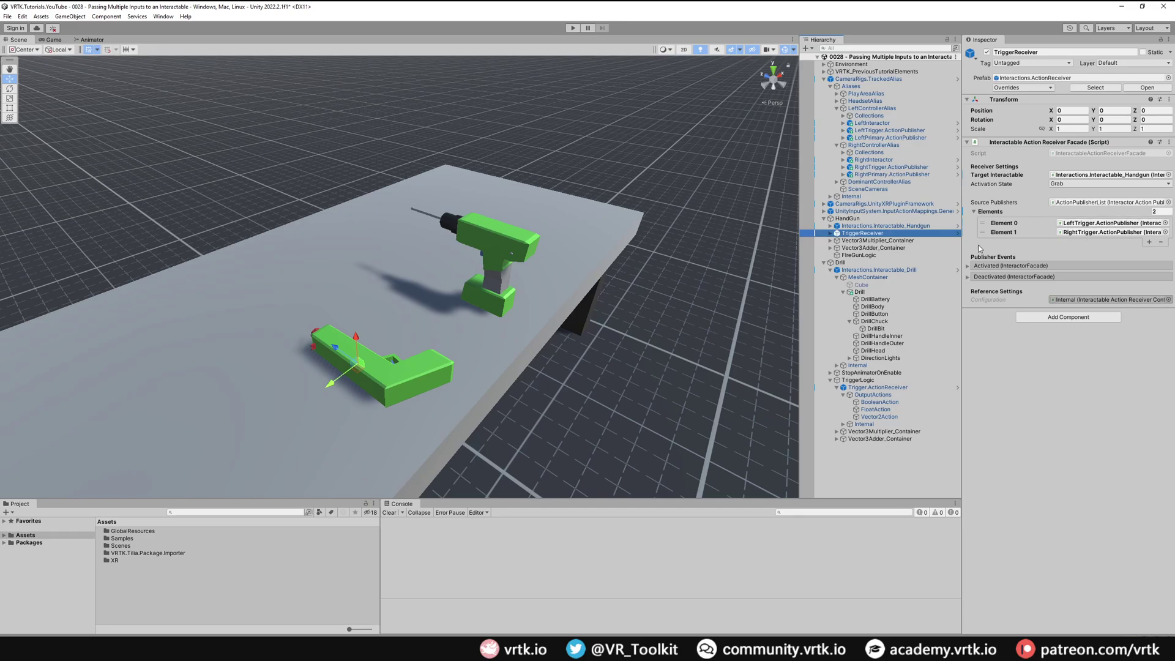
{"action": "left_click", "coordinate": [879, 390]}
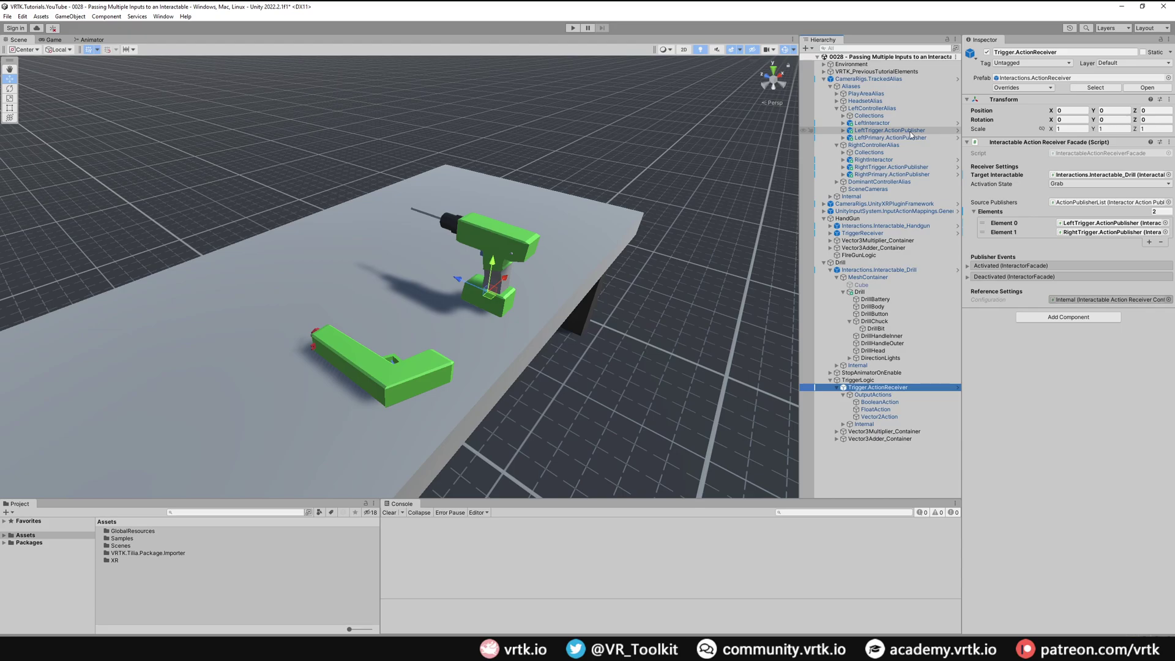
{"action": "left_click", "coordinate": [823, 219]}
{"action": "left_click", "coordinate": [830, 344]}
{"action": "left_click", "coordinate": [830, 344]}
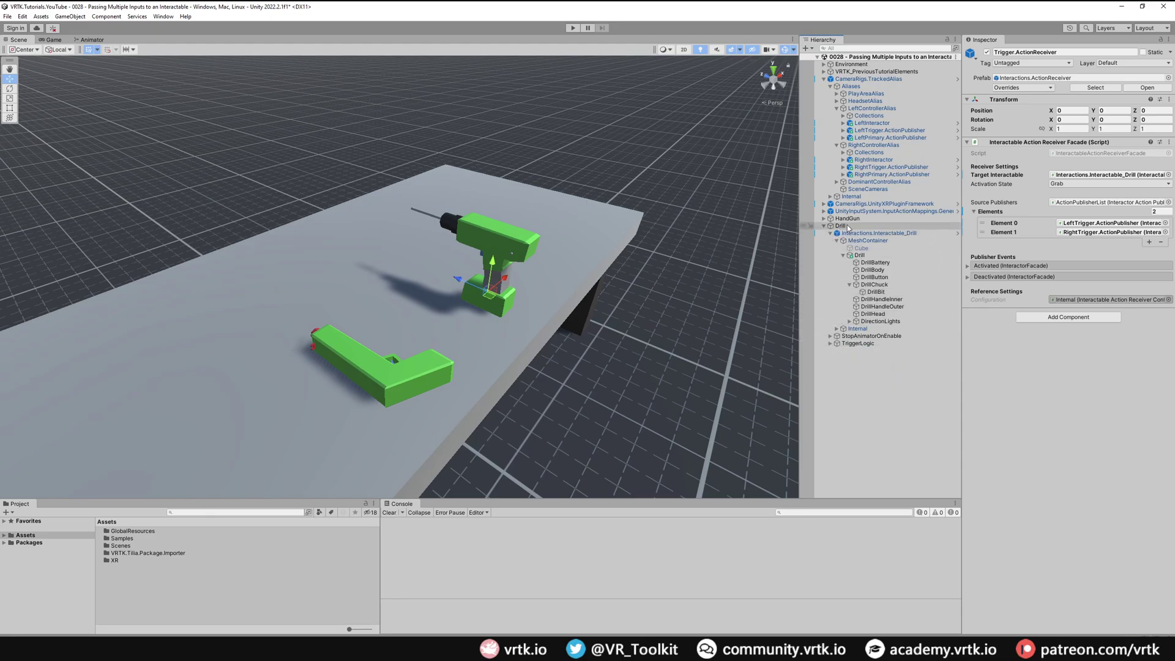
Create an empty child object under Drill and name it DirectionLogic
{"action": "left_click", "coordinate": [848, 227]}
{"action": "right_click", "coordinate": [847, 226]}
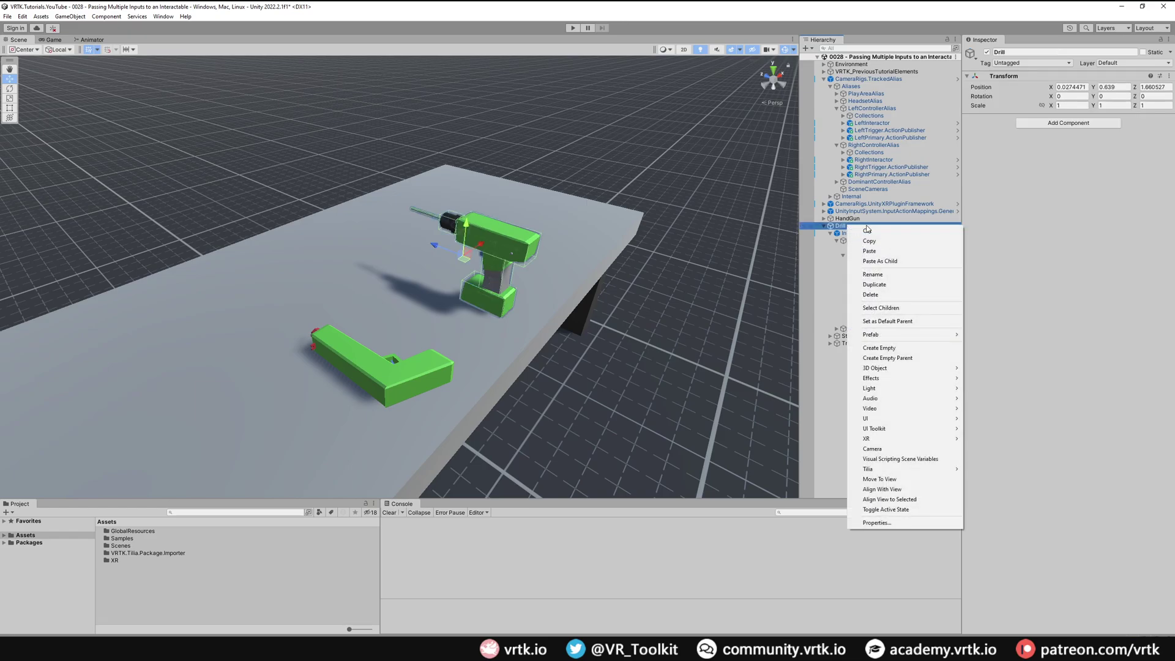
{"action": "left_click", "coordinate": [879, 348]}
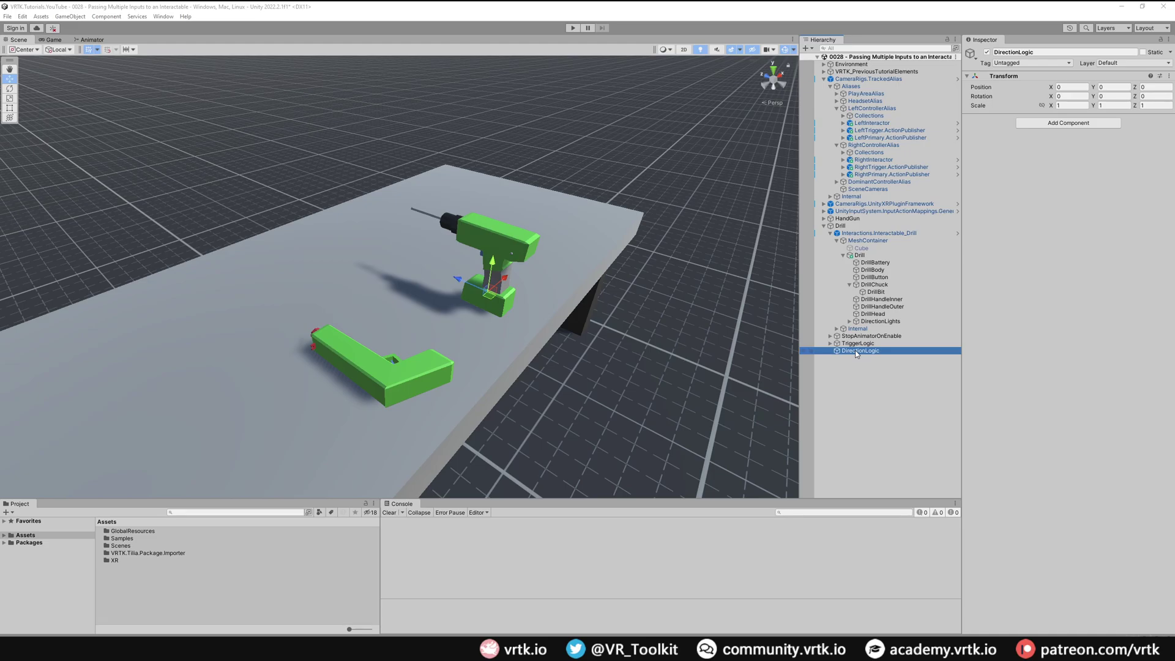
Add a Tilia Interactions.ActionReceiver prefab under DirectionLogic and name it Direction.ActionReceiver
{"action": "right_click", "coordinate": [856, 351]}
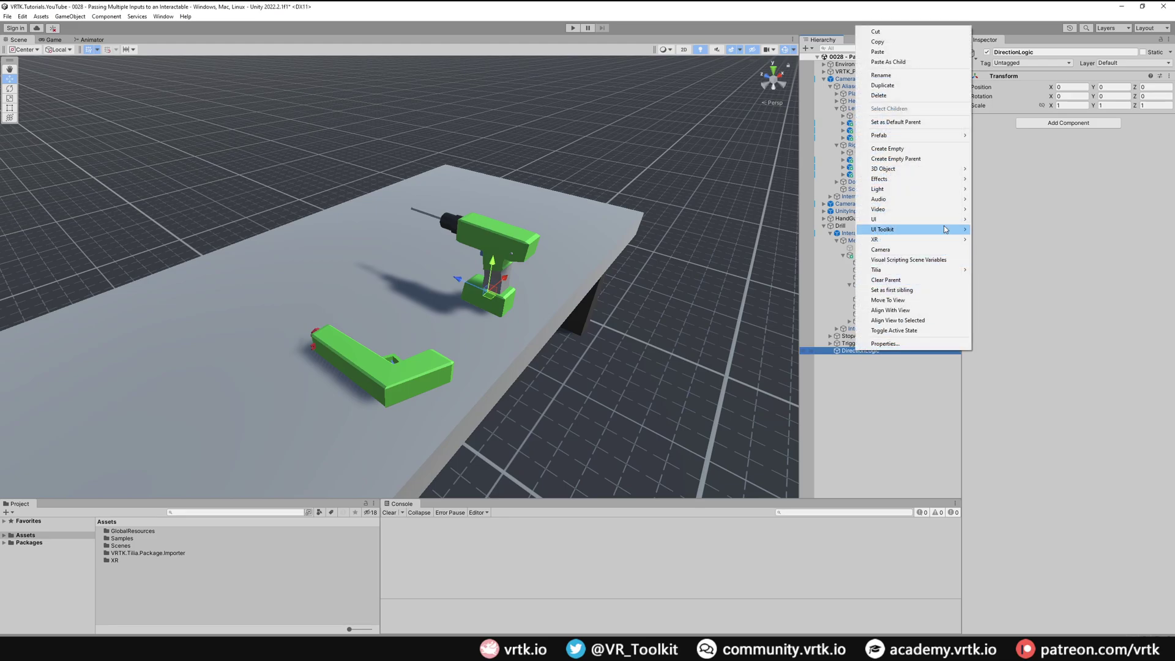
{"action": "mouse_move", "coordinate": [917, 273]}
{"action": "mouse_move", "coordinate": [986, 273]}
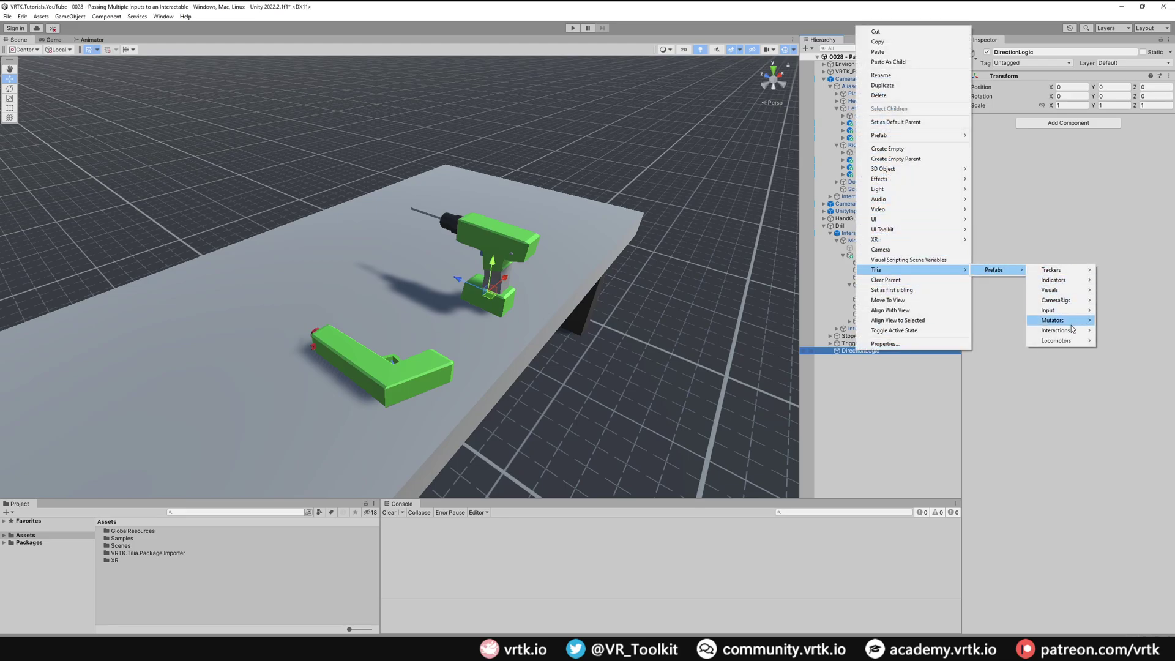
{"action": "mouse_move", "coordinate": [1070, 332]}
{"action": "mouse_move", "coordinate": [1125, 341]}
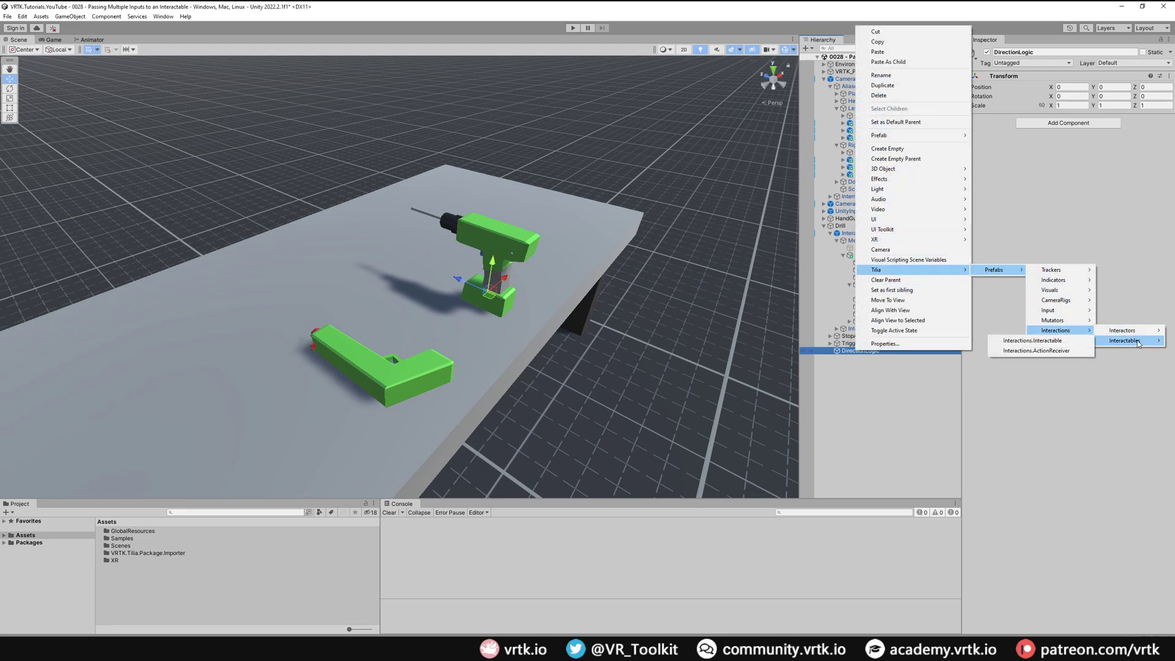
{"action": "left_click", "coordinate": [1064, 350]}
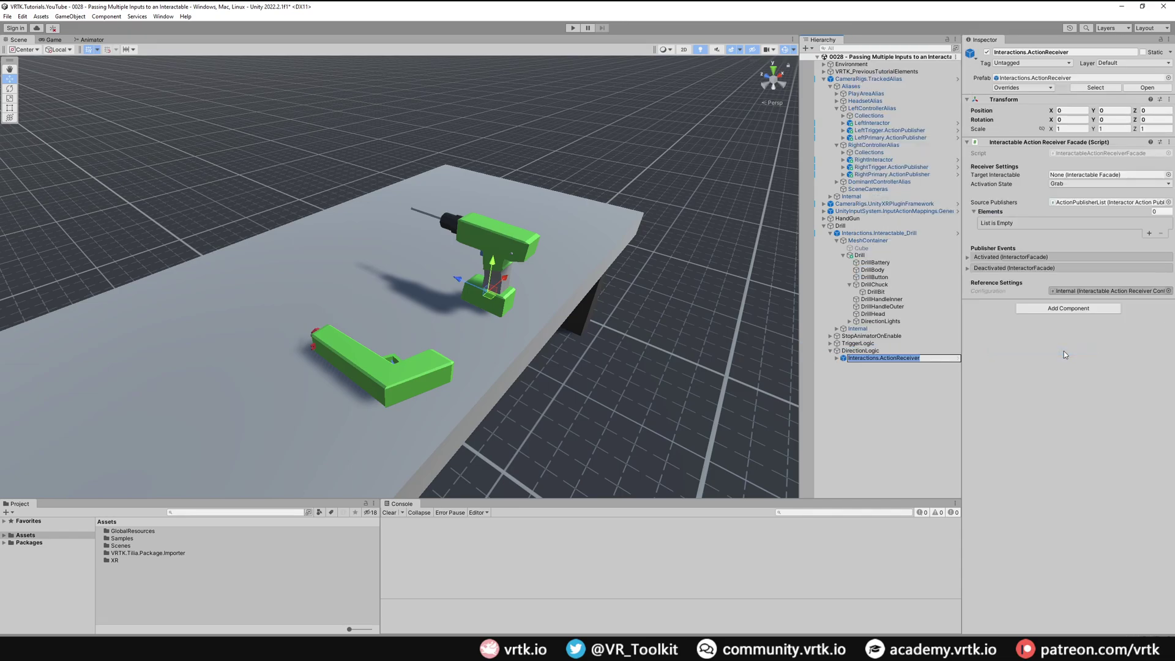
{"action": "type", "text": "Direction.ActionReceiver"}
{"action": "key", "text": "Return"}
Set the receiver's Target Interactable to Interactions.Interactable_Drill and add LeftPrimary.ActionPublisher and RightPrimary.ActionPublisher as its source publishers
{"action": "left_click_drag", "start_coordinate": [879, 234], "coordinate": [1100, 179]}
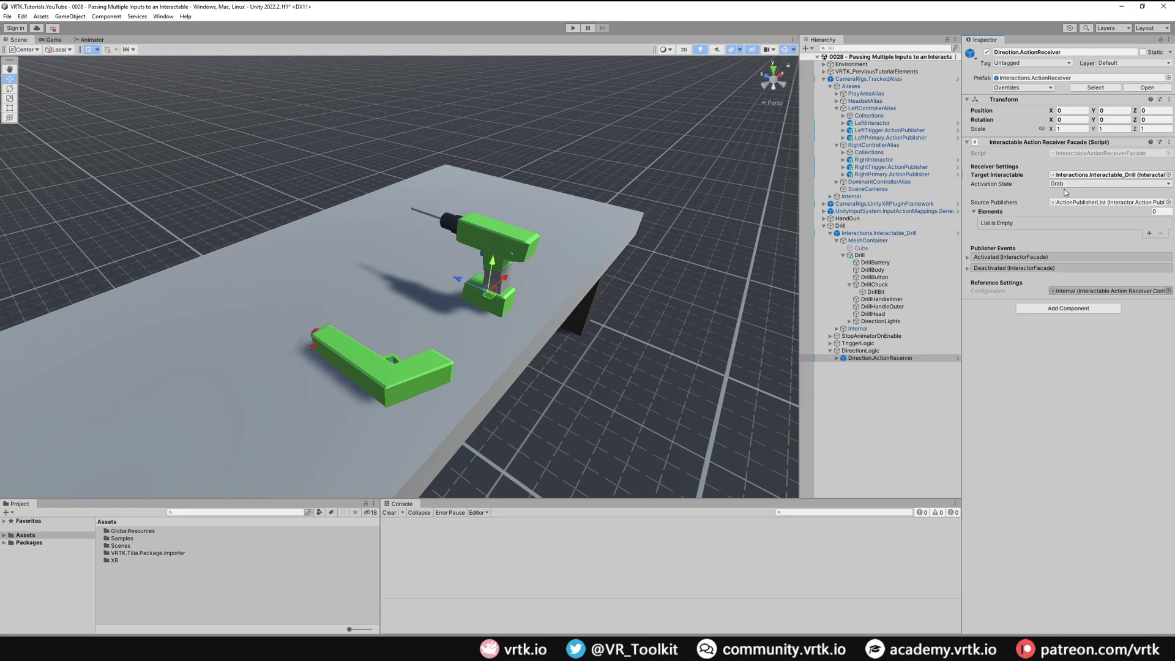
{"action": "left_click", "coordinate": [1150, 233]}
{"action": "left_click", "coordinate": [1150, 233]}
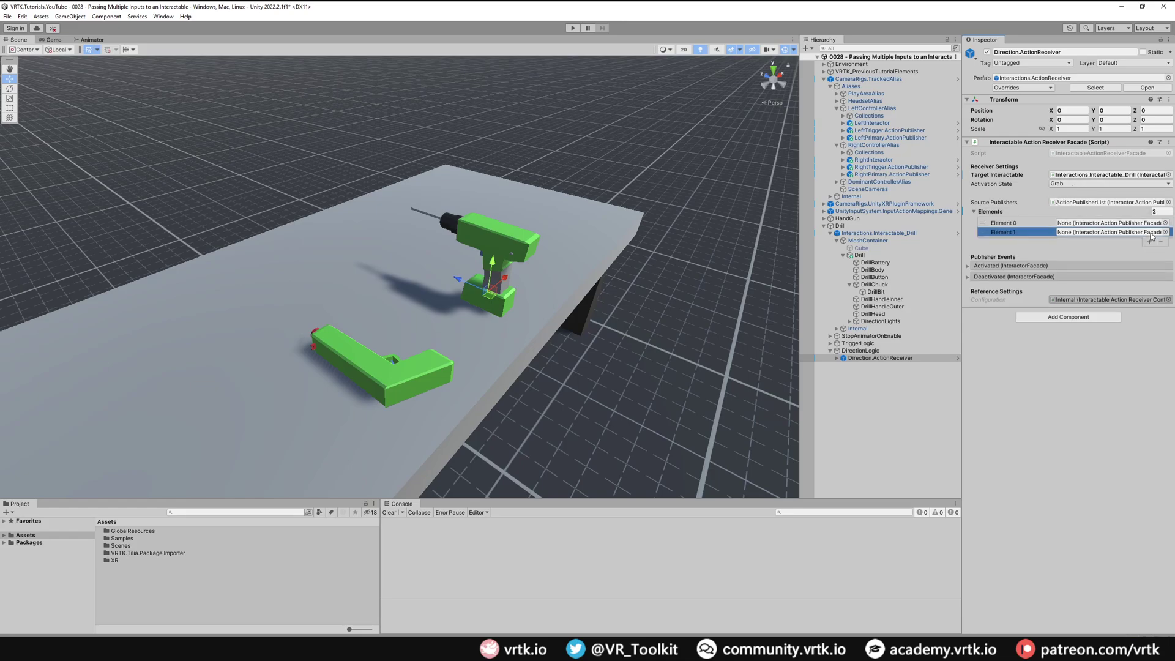
{"action": "left_click_drag", "start_coordinate": [888, 138], "coordinate": [1078, 237]}
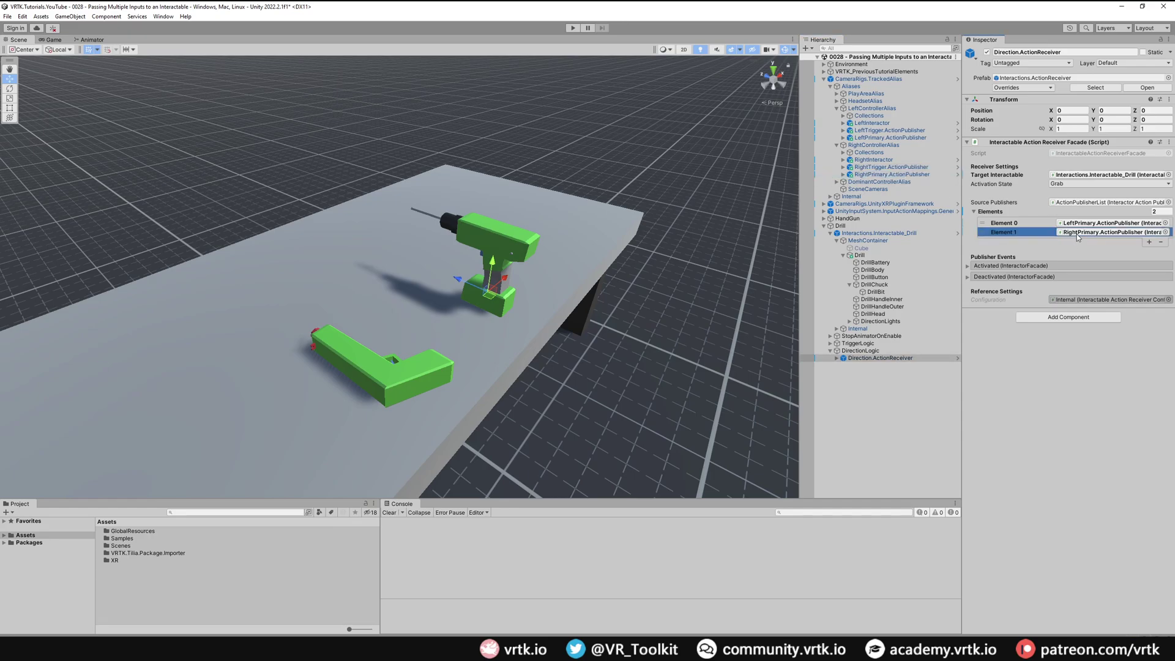
Create an empty child object named ToggleAction under DirectionLogic and give it a Toggle Action component
{"action": "left_click", "coordinate": [836, 358]}
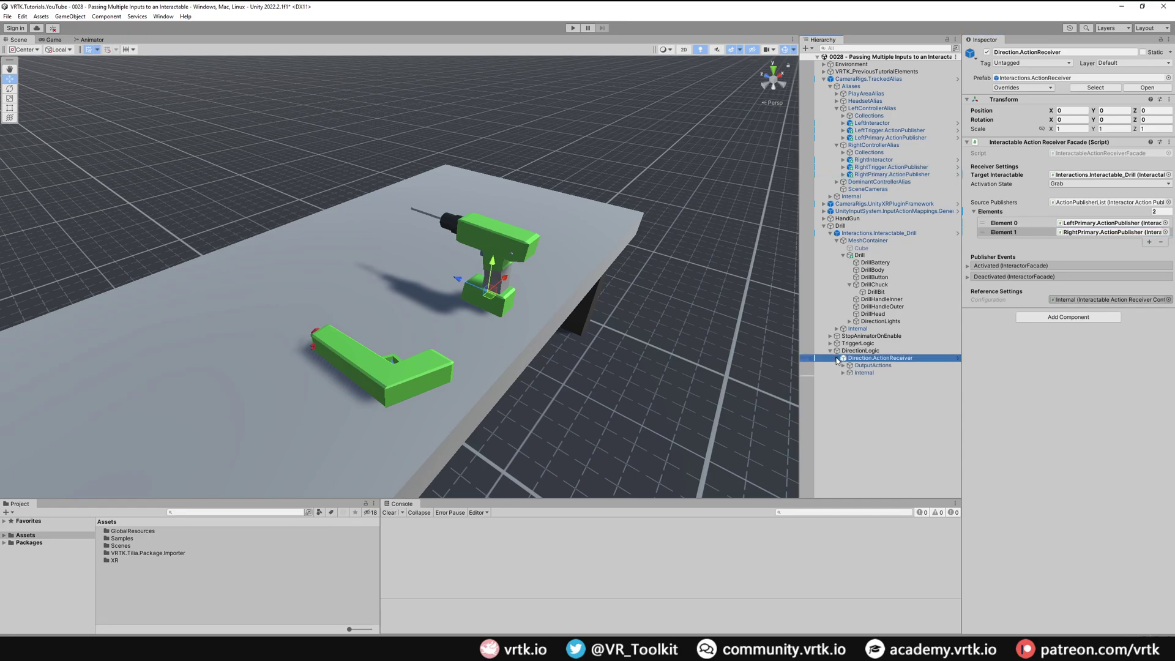
{"action": "left_click", "coordinate": [843, 366]}
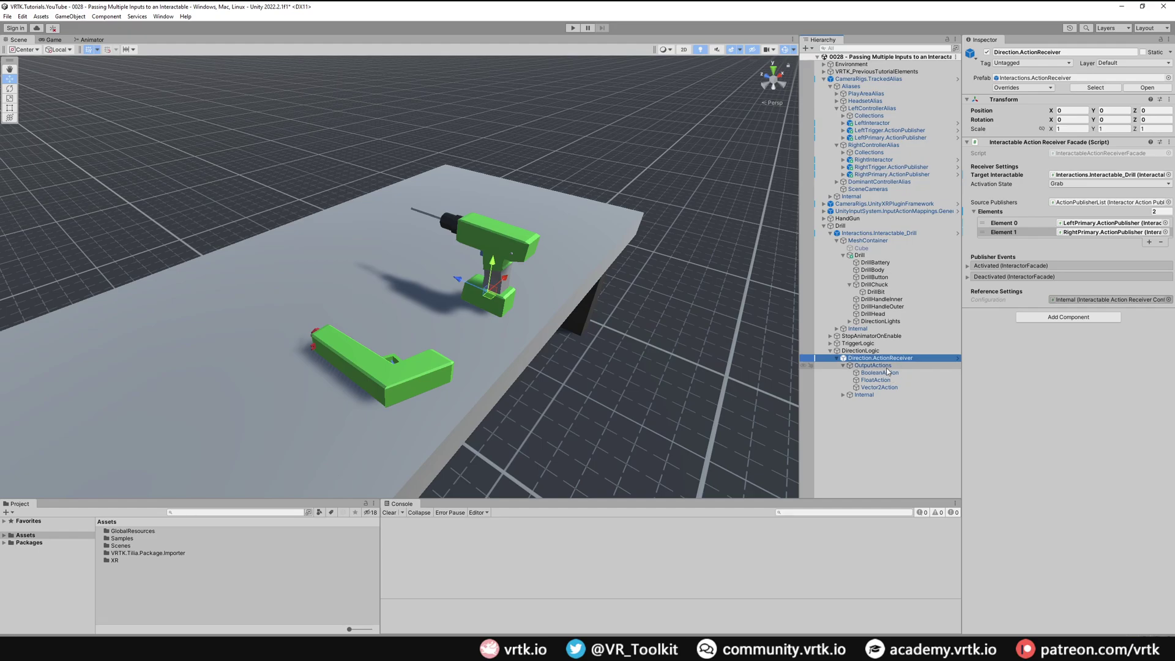
{"action": "right_click", "coordinate": [864, 352]}
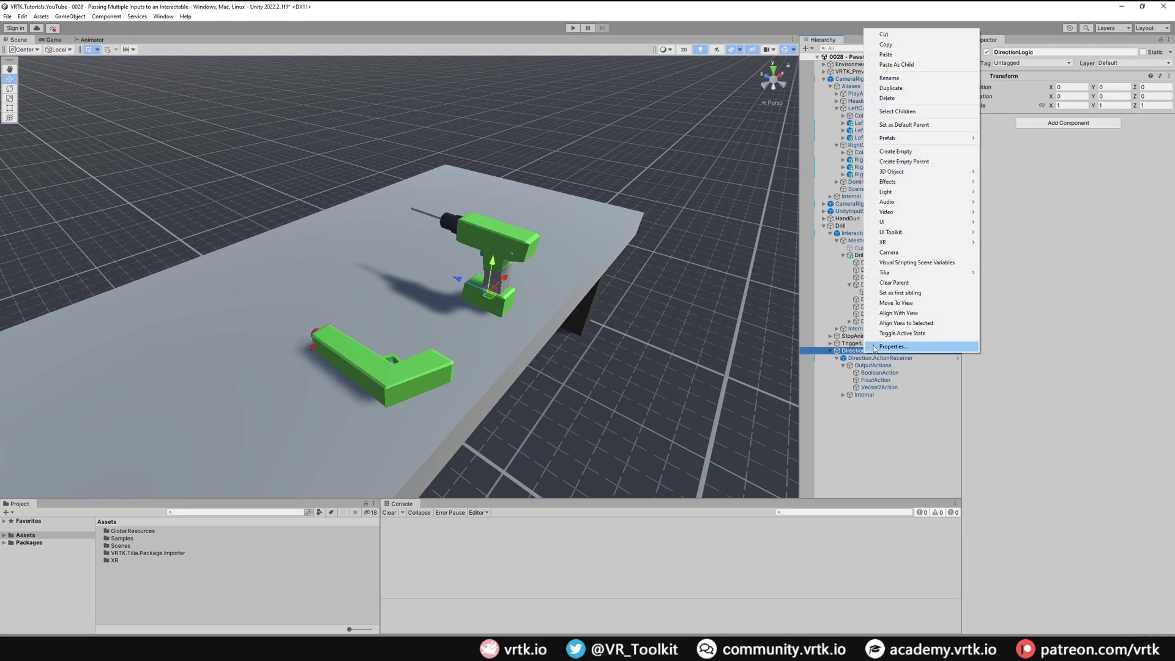
{"action": "left_click", "coordinate": [927, 151]}
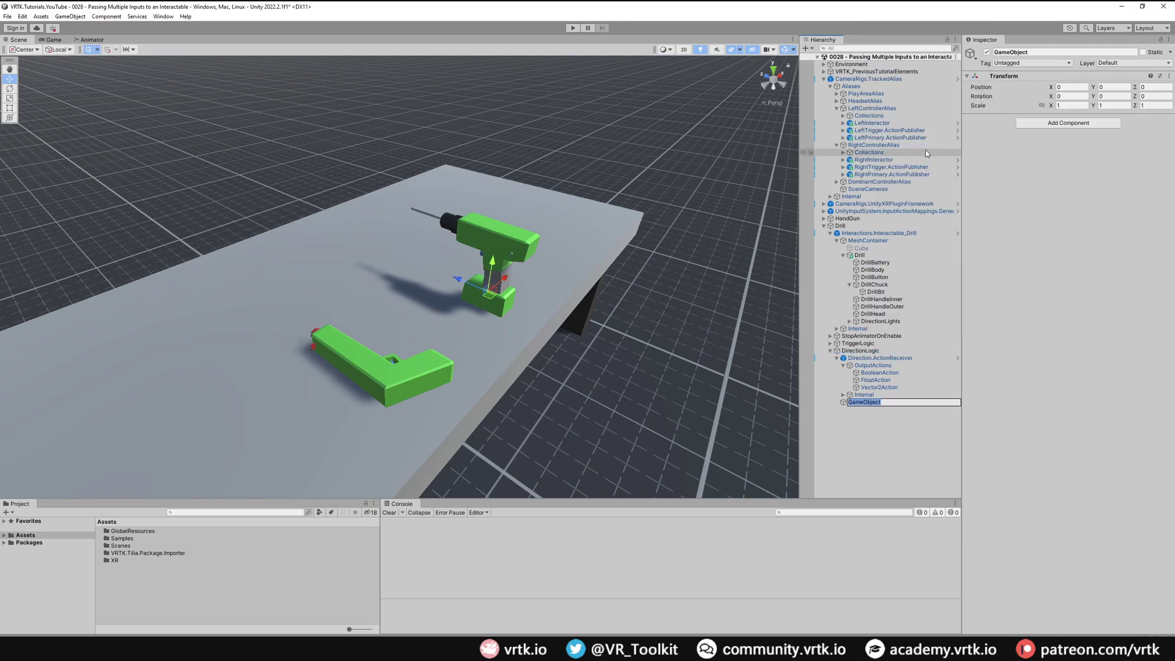
{"action": "type", "text": "IoggleAction"}
{"action": "key", "text": "Return"}
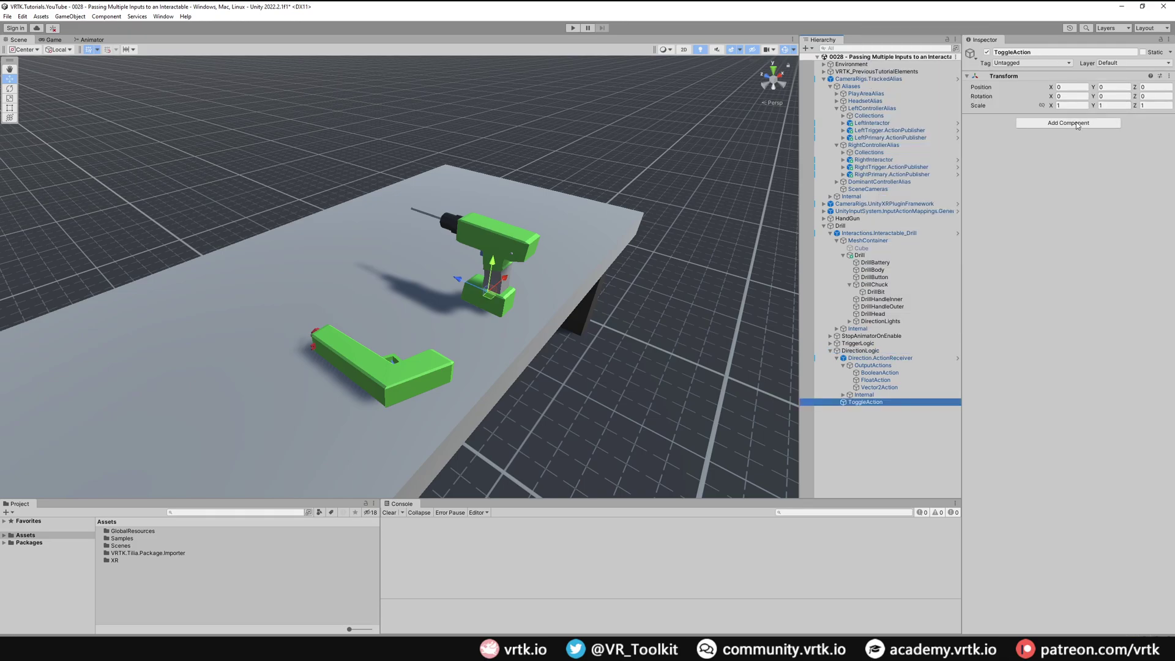
Make the Activated event of the direction receiver's BooleanAction call the dynamic ToggleAction.Receive function on the ToggleAction object
{"action": "left_click", "coordinate": [878, 374]}
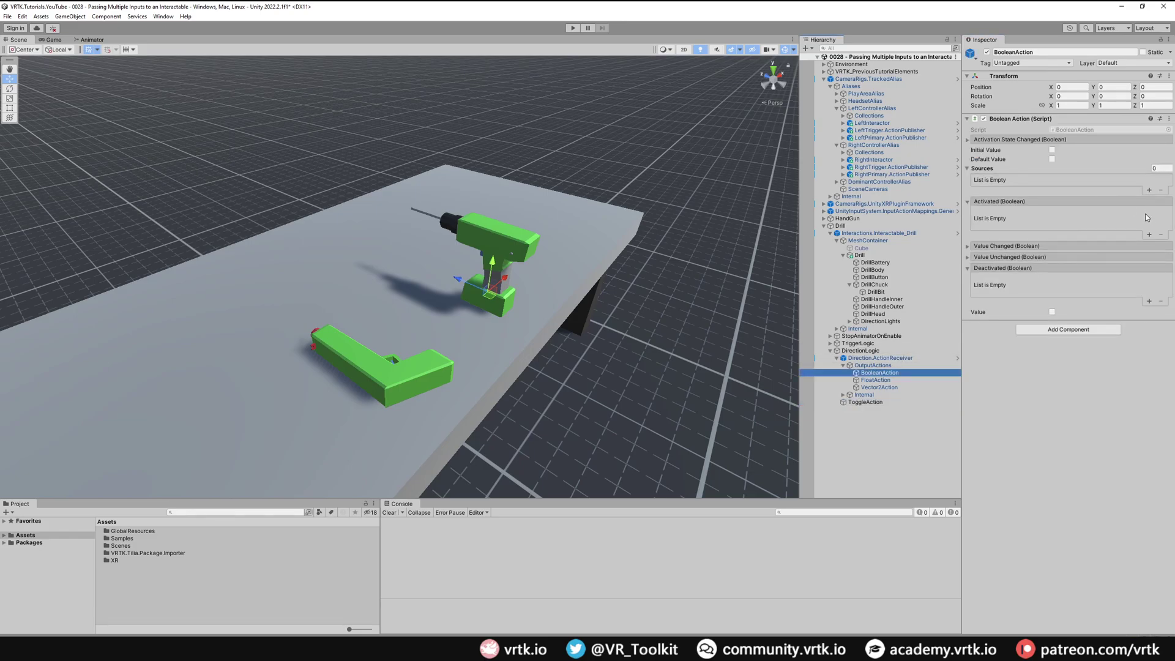
{"action": "left_click", "coordinate": [1149, 235]}
{"action": "left_click_drag", "start_coordinate": [865, 402], "coordinate": [1014, 225]}
{"action": "left_click", "coordinate": [1071, 213]}
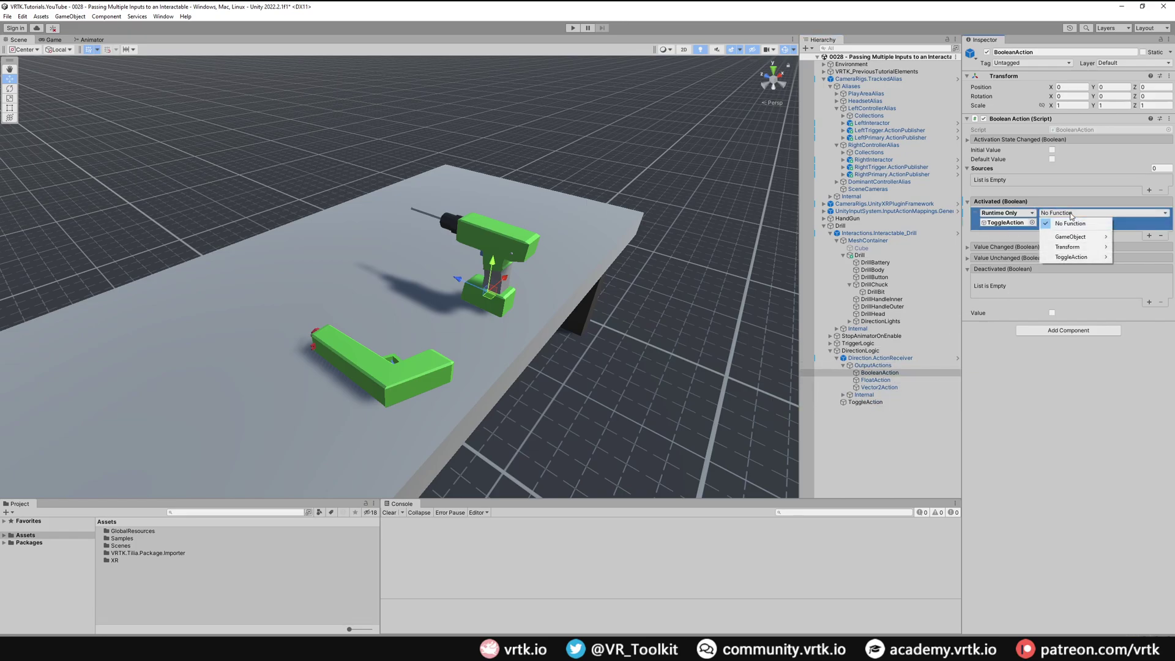
{"action": "mouse_move", "coordinate": [1072, 257]}
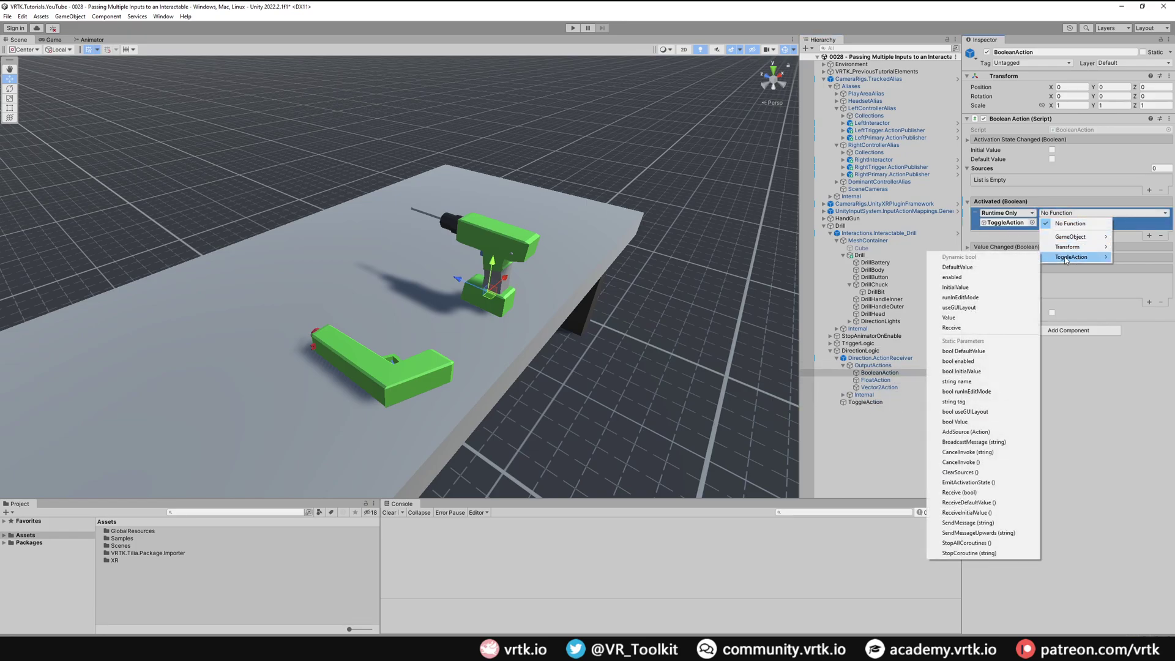
{"action": "left_click", "coordinate": [964, 329]}
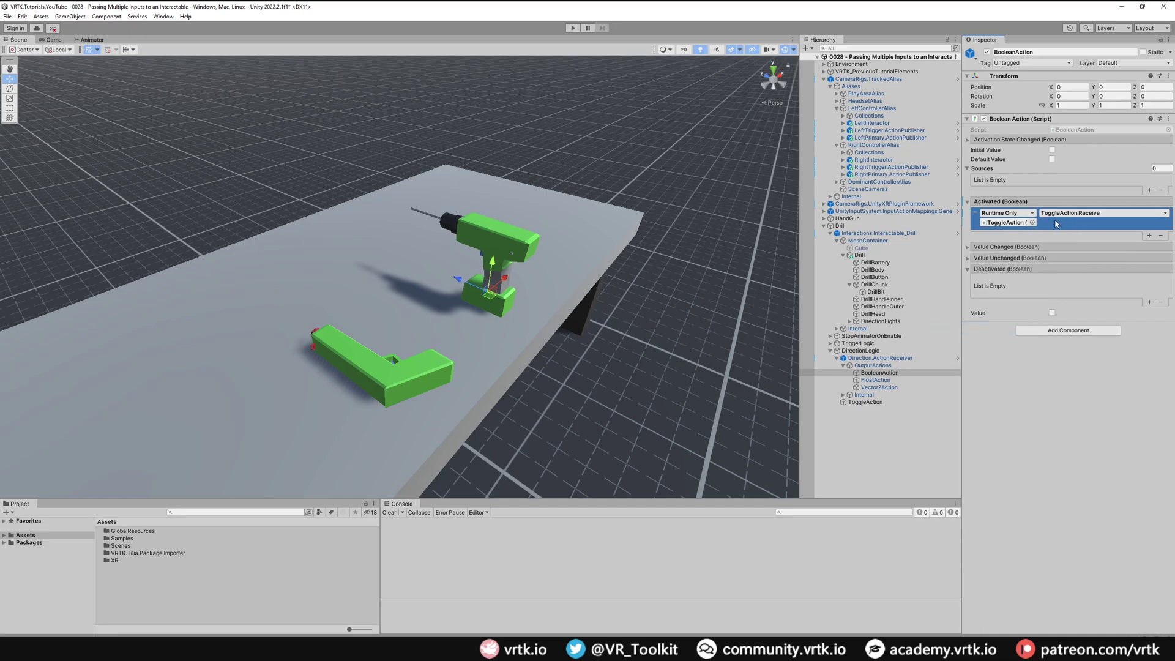
Add three empty listeners to the Activated event of the ToggleAction object
{"action": "left_click", "coordinate": [865, 401]}
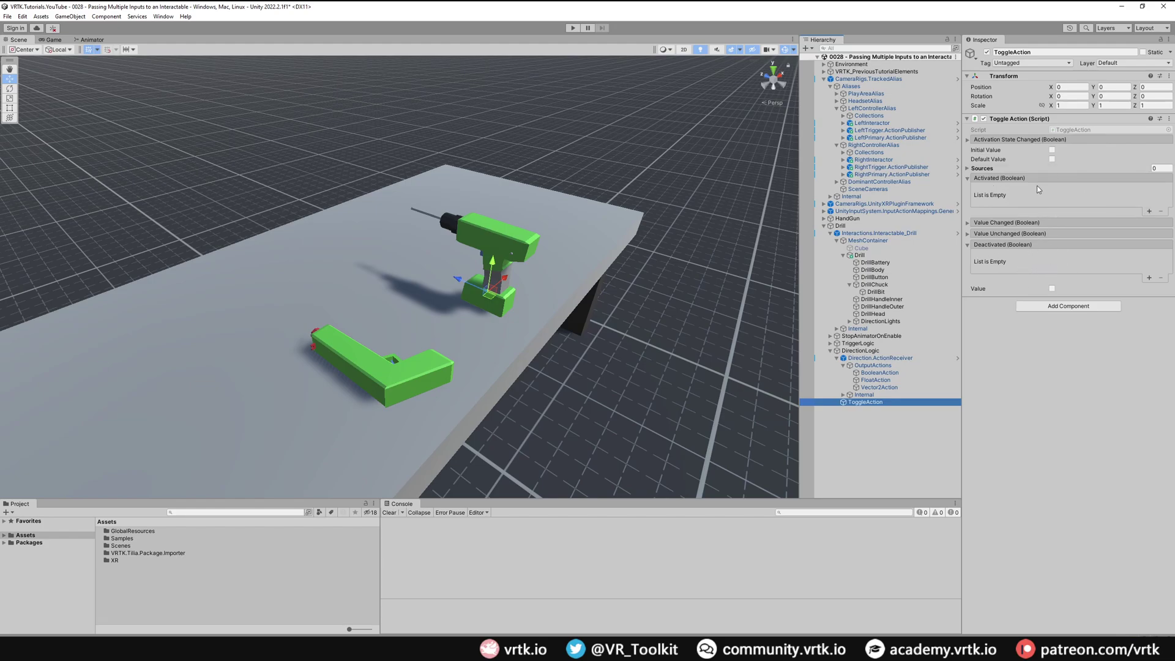
{"action": "left_click", "coordinate": [1147, 211]}
{"action": "left_click", "coordinate": [1149, 212]}
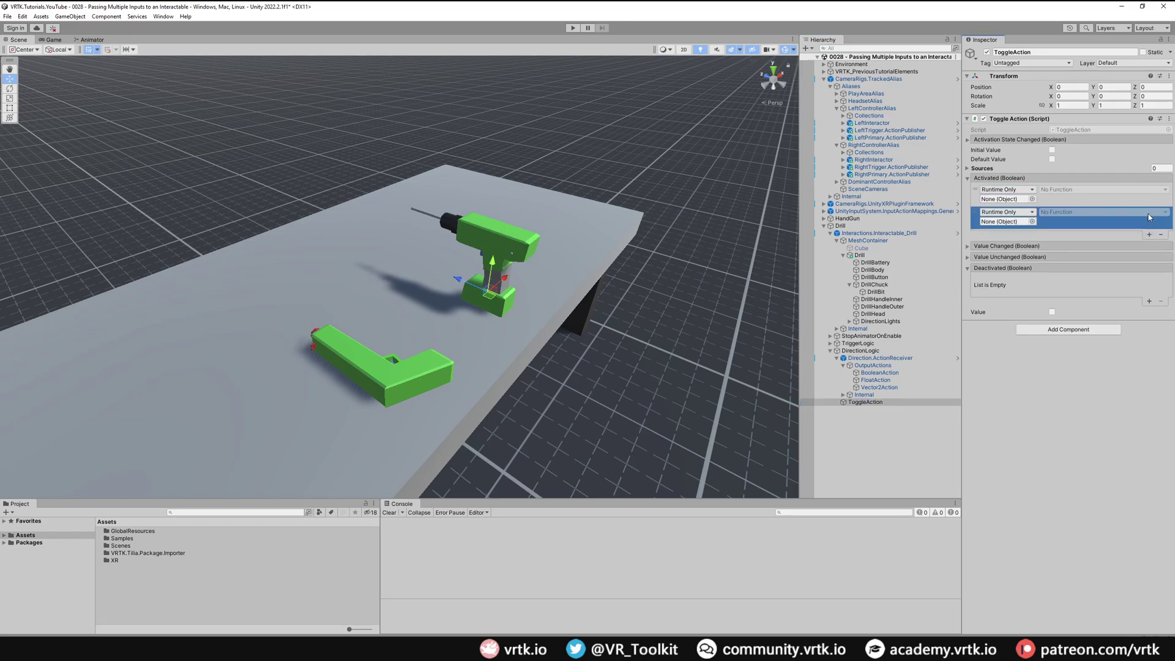
{"action": "left_click", "coordinate": [1148, 234]}
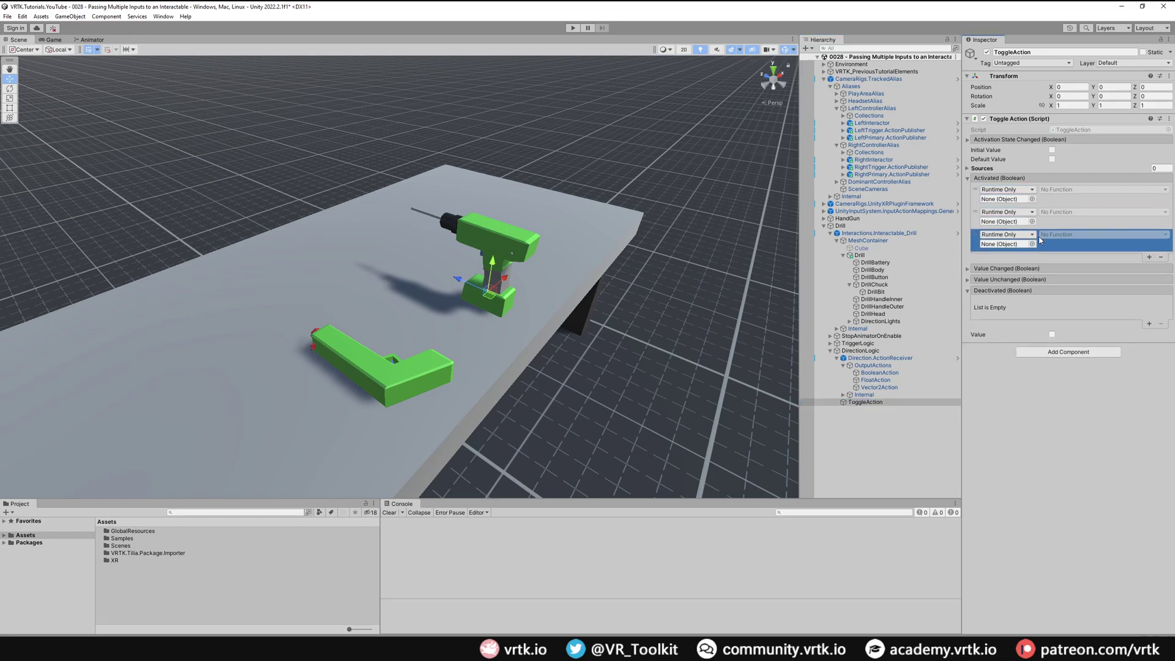
Have the first Activated listener set AnimatorParameterMutator.FloatValue on DrillChuck to -1
{"action": "left_click", "coordinate": [872, 286]}
{"action": "left_click_drag", "start_coordinate": [872, 286], "coordinate": [1005, 198]}
{"action": "left_click", "coordinate": [1065, 190]}
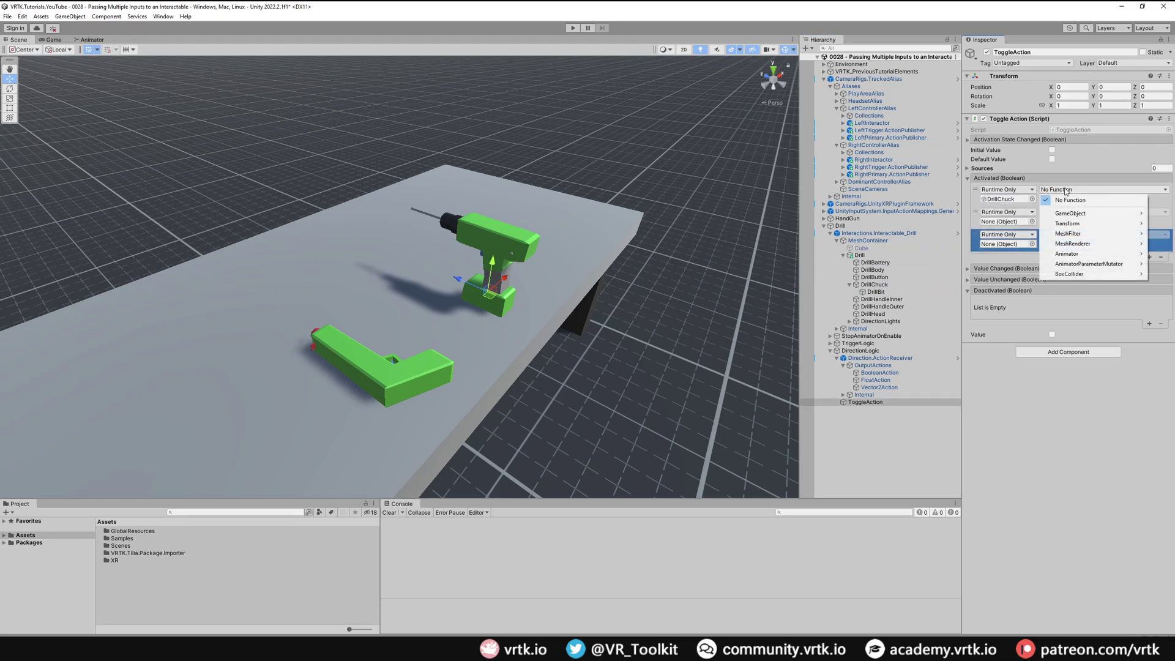
{"action": "mouse_move", "coordinate": [1097, 266]}
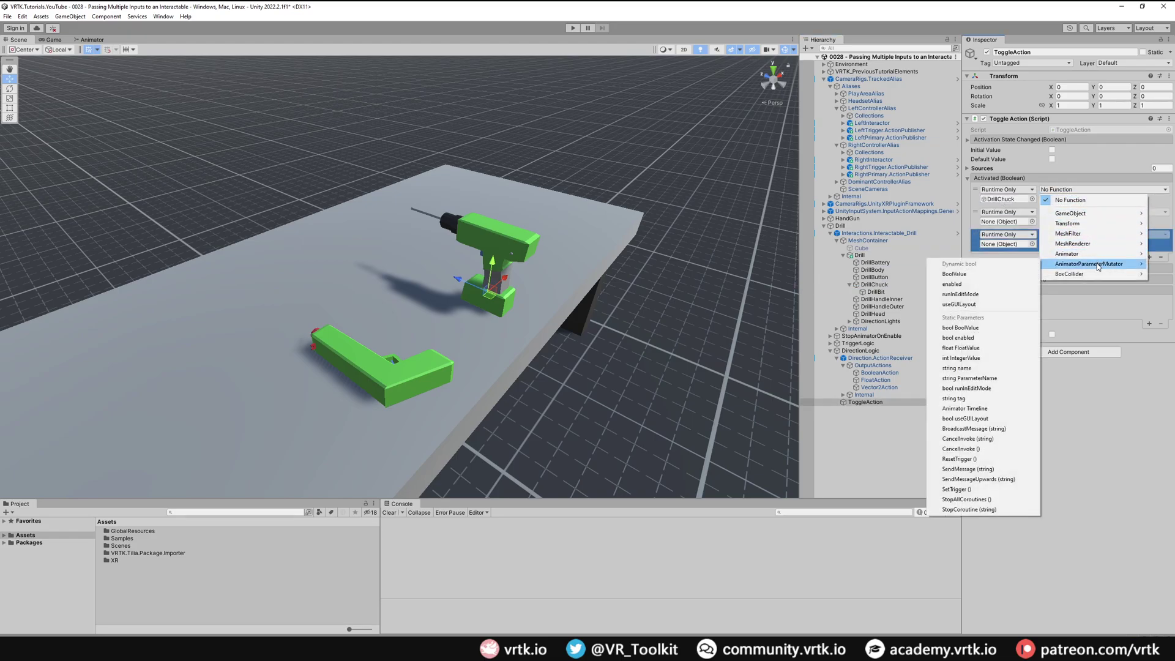
{"action": "left_click", "coordinate": [974, 349]}
{"action": "left_click", "coordinate": [1054, 199]}
{"action": "type", "text": "-1"}
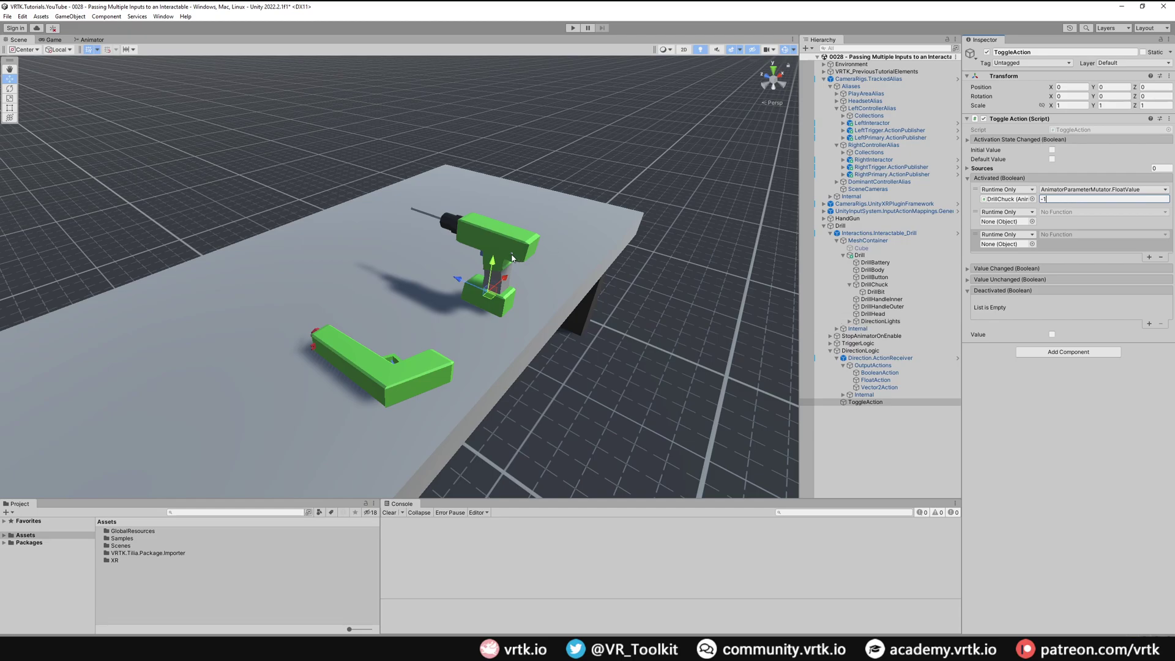
Assign RotateLeftLight and RotateRightLight as the target objects of the second and third Activated listeners, and check the left light's placement
{"action": "left_click_drag", "start_coordinate": [517, 257], "coordinate": [306, 235], "text": "alt"}
{"action": "left_click_drag", "start_coordinate": [341, 273], "coordinate": [177, 299], "text": "alt"}
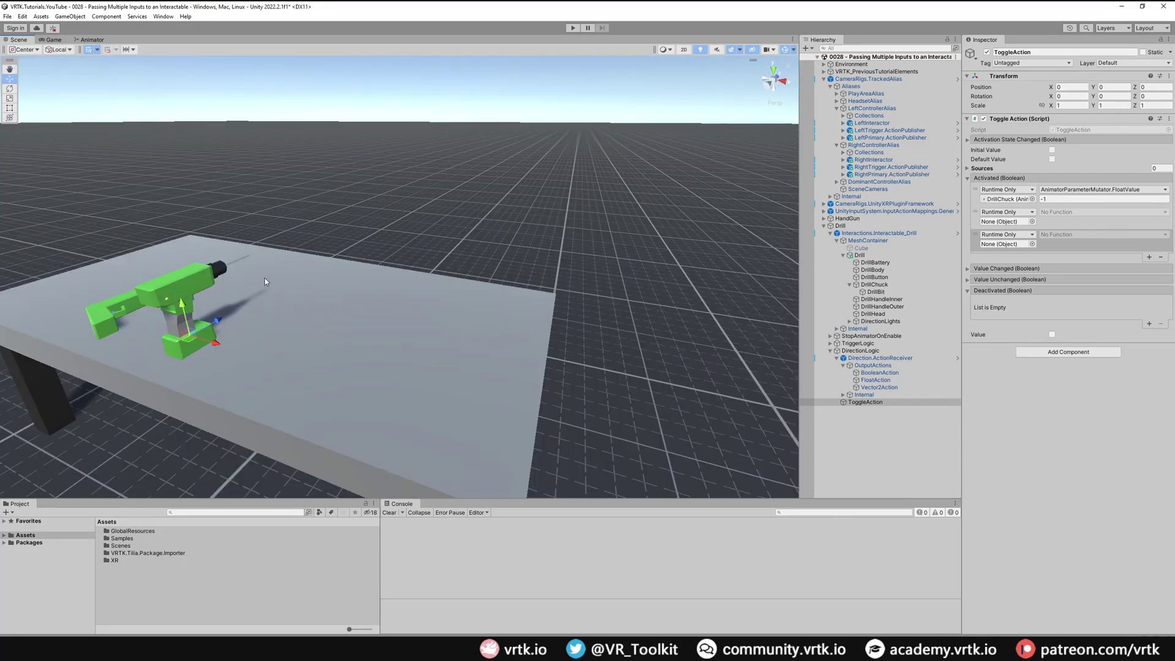
{"action": "left_click_drag", "start_coordinate": [247, 288], "coordinate": [456, 361], "text": "alt"}
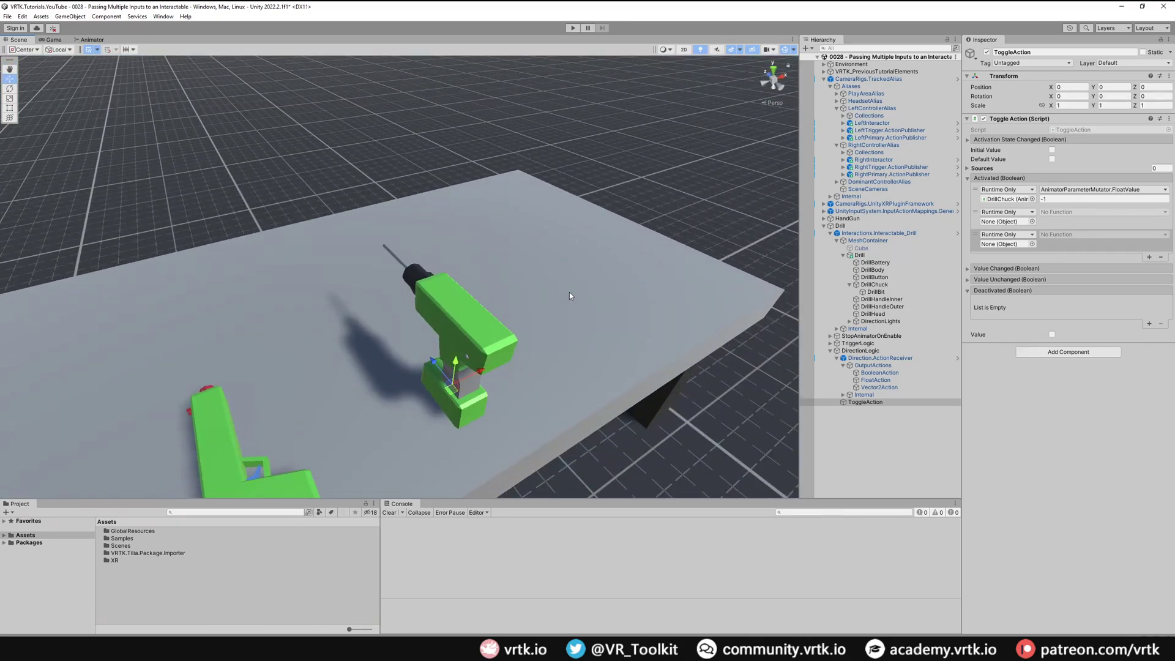
{"action": "left_click", "coordinate": [850, 321]}
{"action": "left_click_drag", "start_coordinate": [886, 328], "coordinate": [1007, 222]}
{"action": "left_click_drag", "start_coordinate": [888, 336], "coordinate": [1007, 243]}
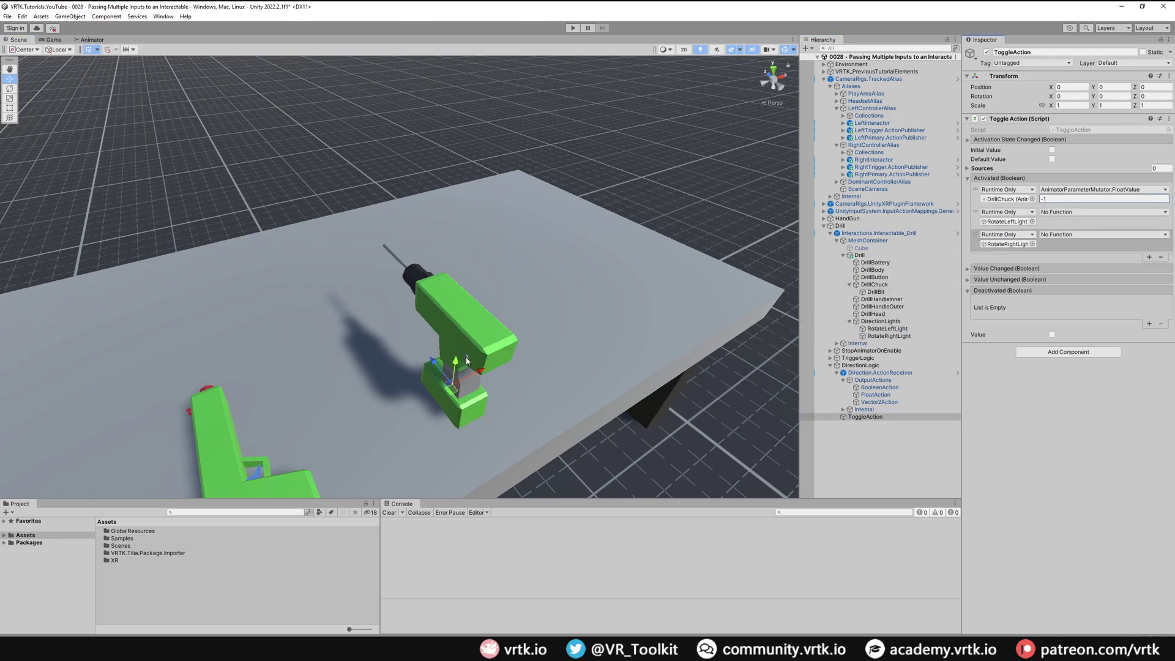
{"action": "left_click", "coordinate": [887, 328]}
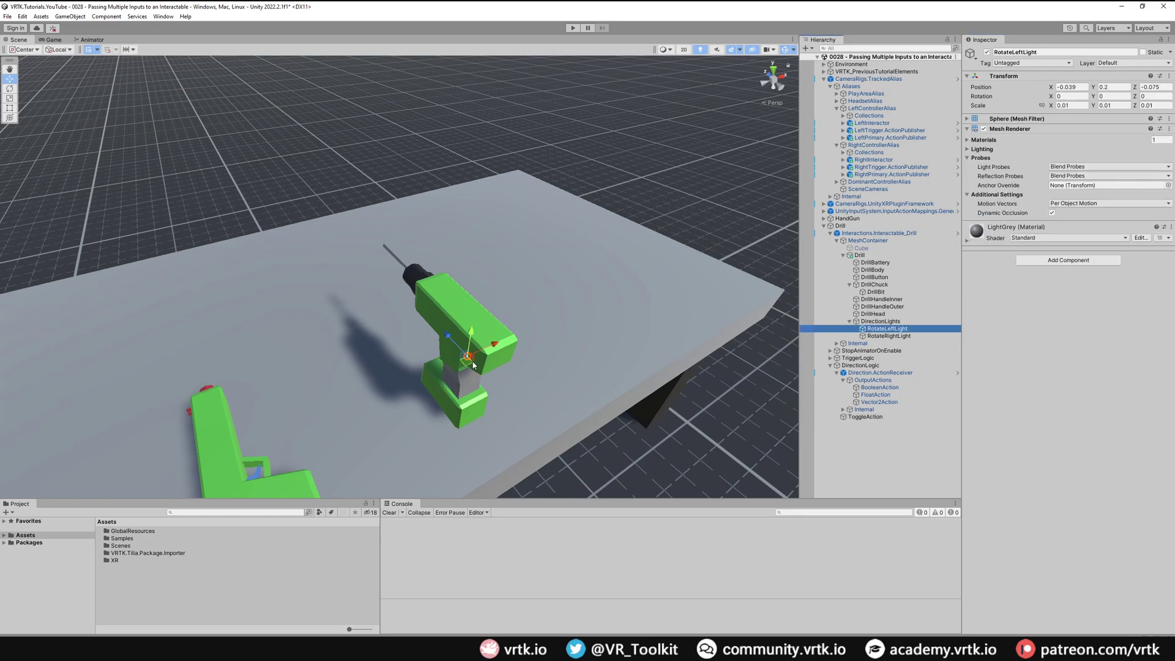
Set the function of both light listeners in ToggleAction's Activated event to MeshRenderer.material
{"action": "left_click", "coordinate": [865, 417]}
{"action": "left_click", "coordinate": [1057, 211]}
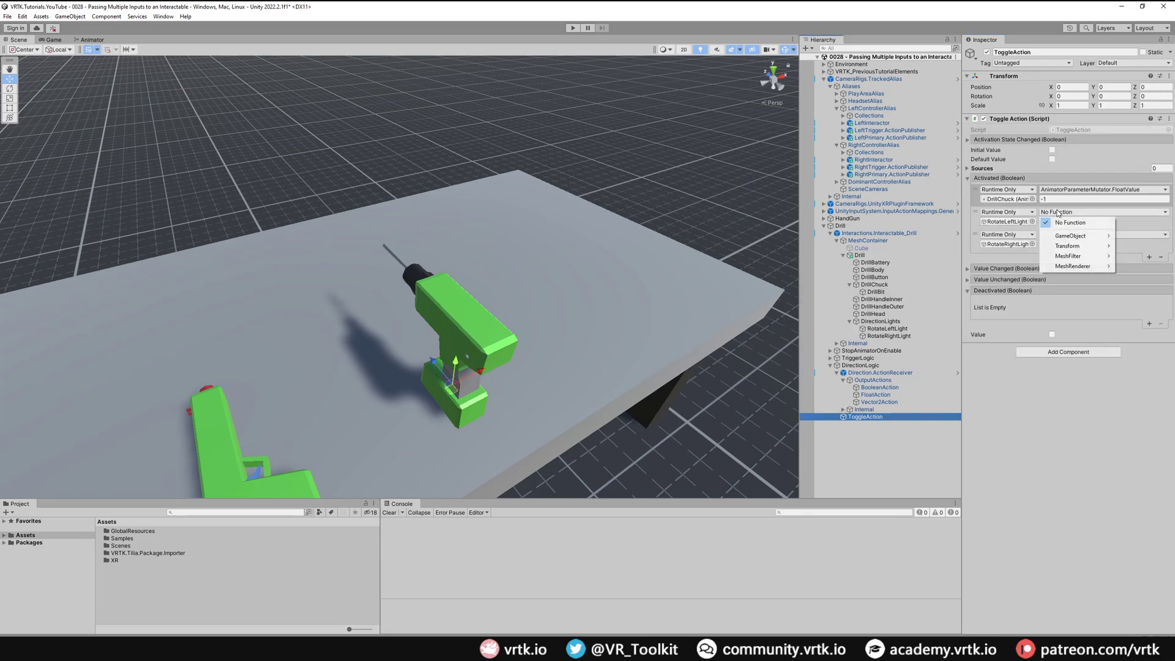
{"action": "mouse_move", "coordinate": [1077, 267]}
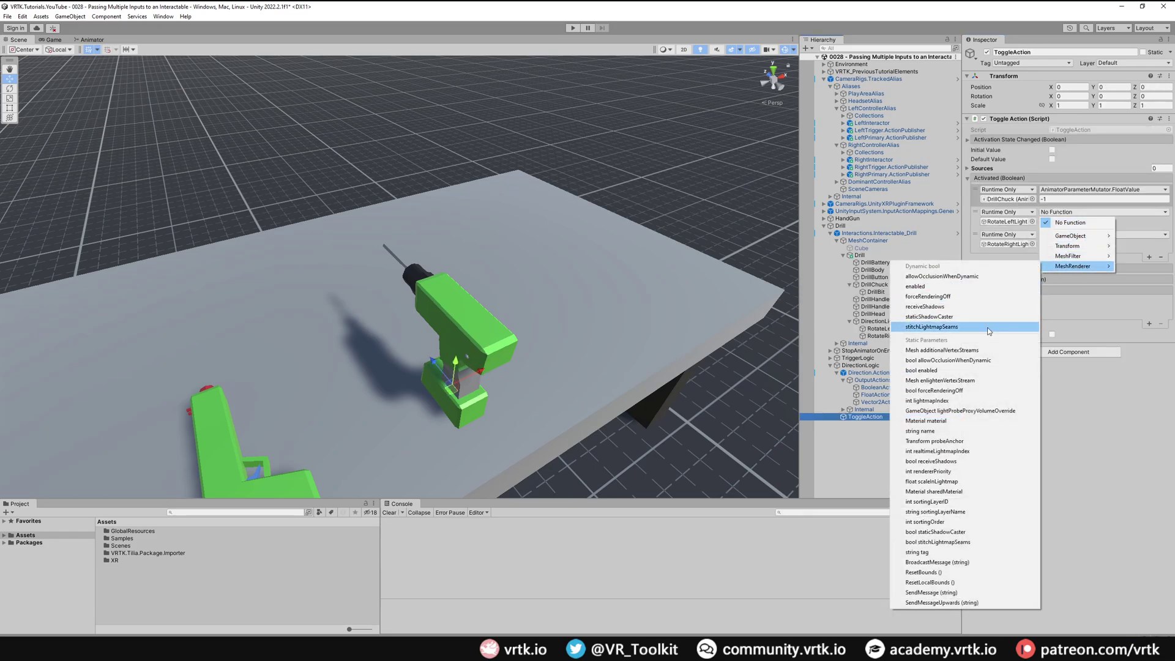
{"action": "left_click", "coordinate": [960, 421]}
{"action": "left_click", "coordinate": [1068, 234]}
{"action": "mouse_move", "coordinate": [1079, 293]}
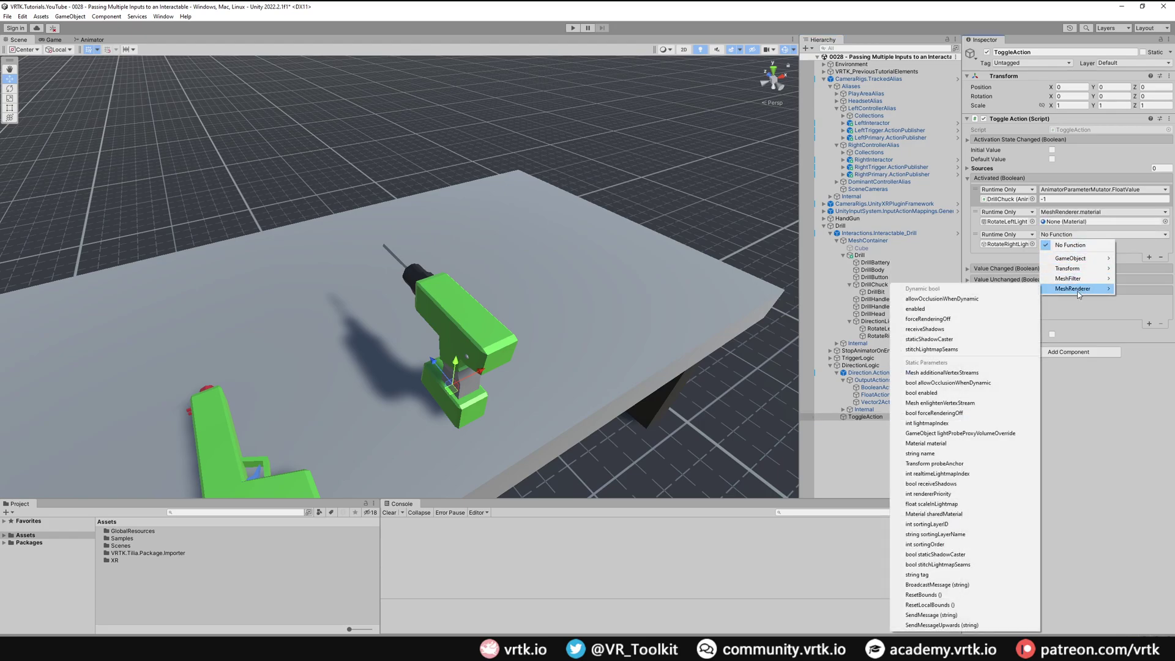
{"action": "left_click", "coordinate": [926, 443]}
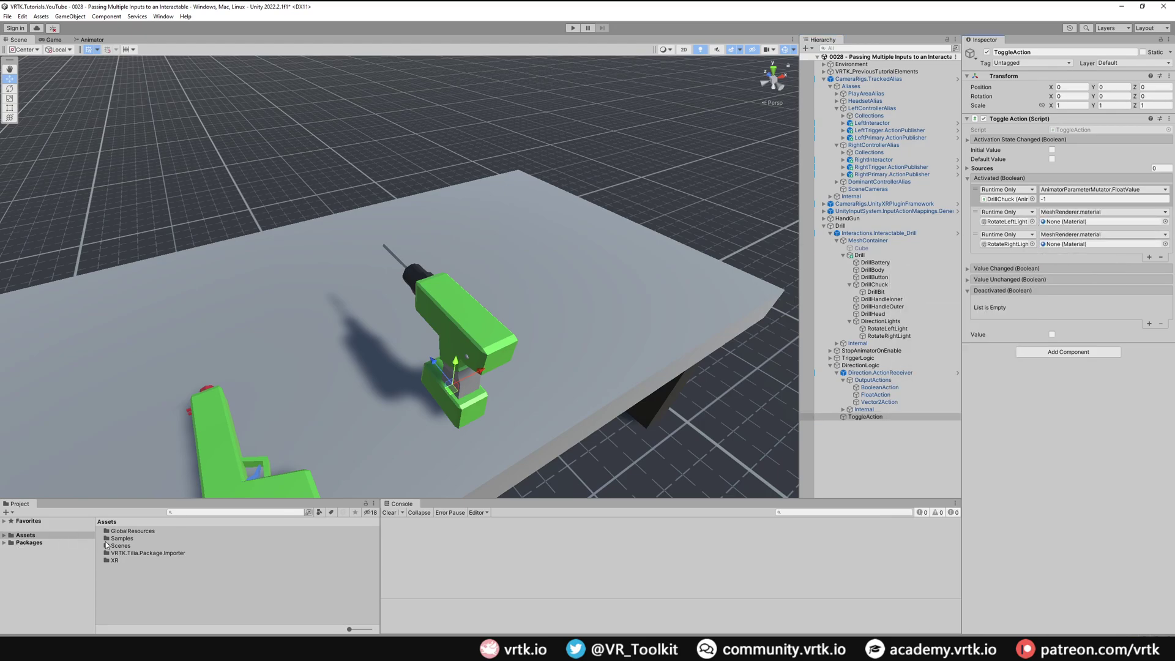
Assign the Yellow material to the RotateLeftLight listener and LightGrey to the RotateRightLight listener from GlobalResources/Materials
{"action": "double_click", "coordinate": [126, 530]}
{"action": "double_click", "coordinate": [126, 538]}
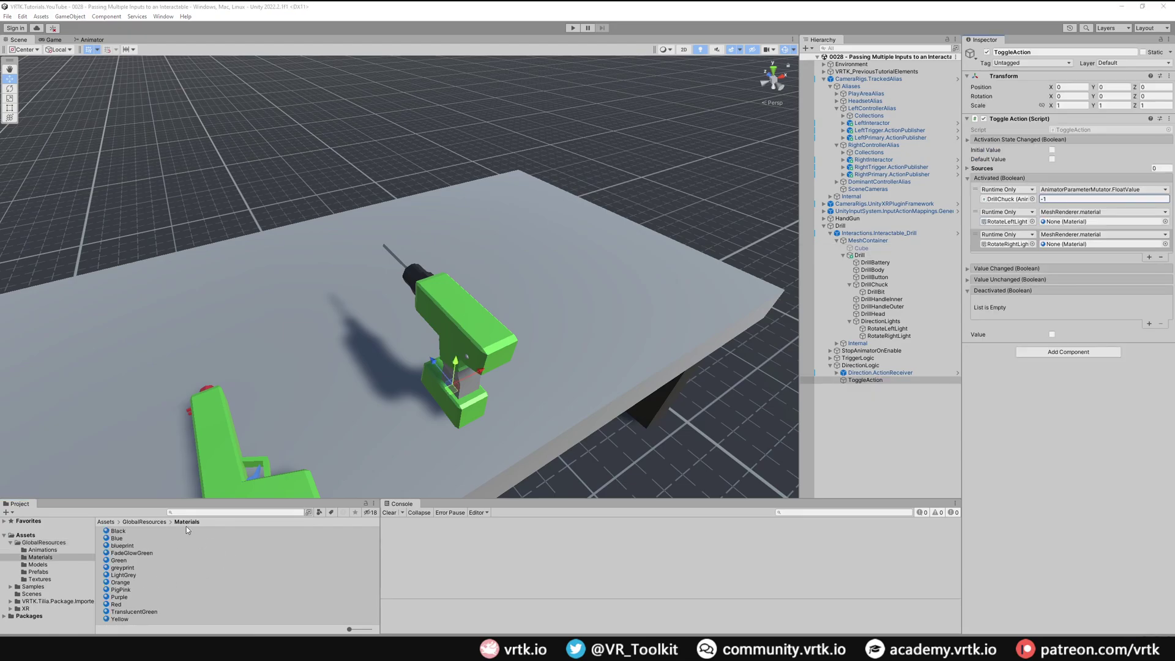
{"action": "left_click_drag", "start_coordinate": [119, 620], "coordinate": [1096, 221]}
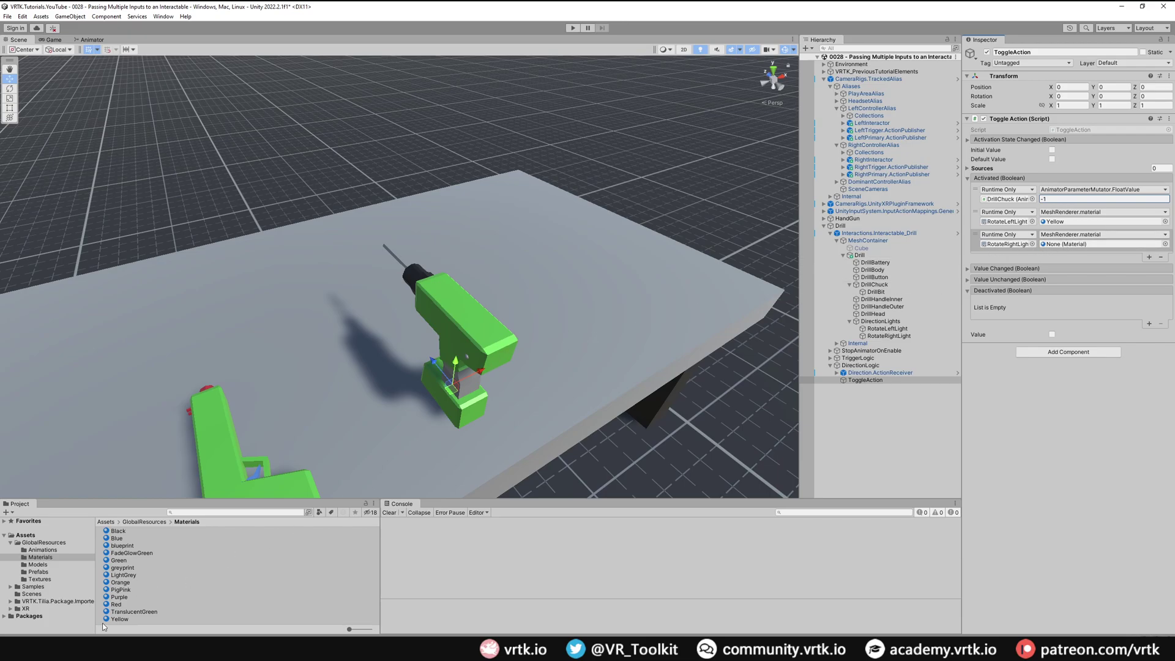
{"action": "left_click_drag", "start_coordinate": [116, 581], "coordinate": [1100, 243]}
Add three empty listeners to ToggleAction's Deactivated event
{"action": "left_click", "coordinate": [1148, 324]}
{"action": "left_click", "coordinate": [1148, 324]}
{"action": "left_click", "coordinate": [1150, 347]}
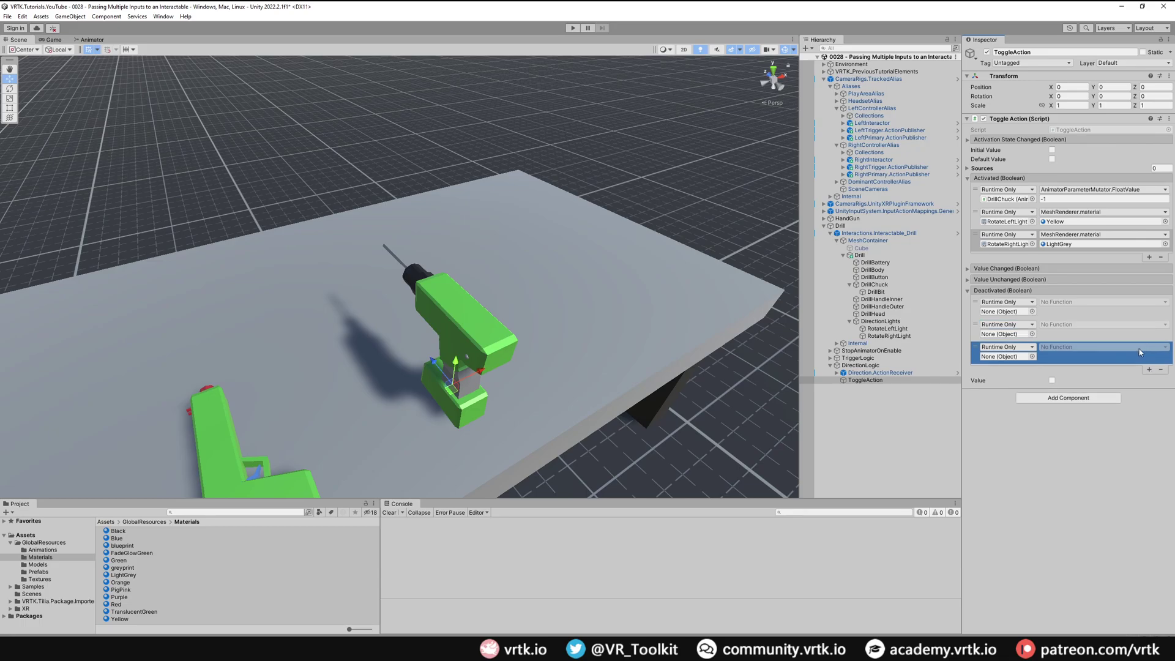
Have the first Deactivated listener set AnimatorParameterMutator.FloatValue on DrillChuck to 1
{"action": "left_click_drag", "start_coordinate": [874, 284], "coordinate": [1007, 311]}
{"action": "left_click", "coordinate": [1061, 303]}
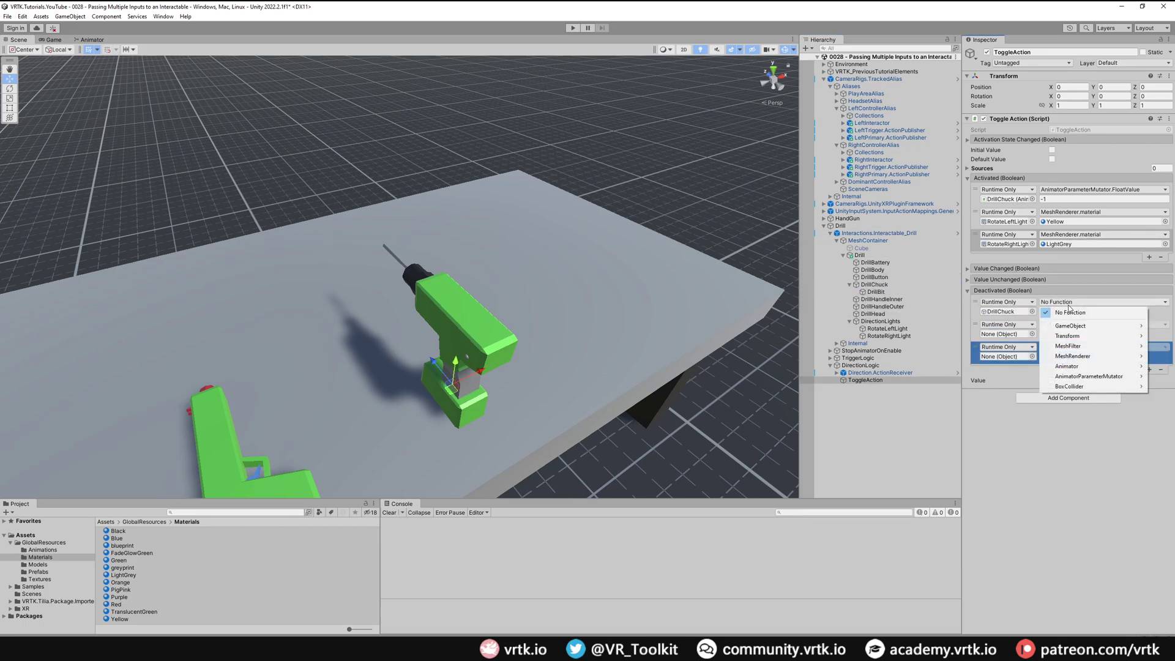
{"action": "mouse_move", "coordinate": [1096, 380]}
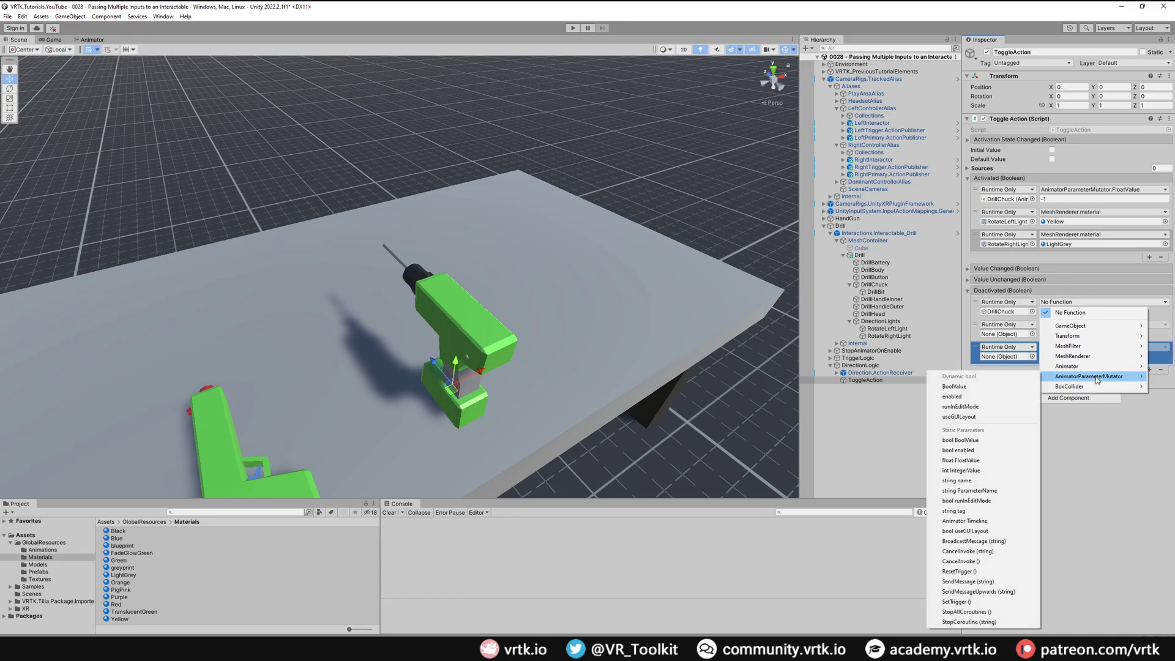
{"action": "left_click", "coordinate": [992, 460]}
{"action": "left_click", "coordinate": [1050, 312]}
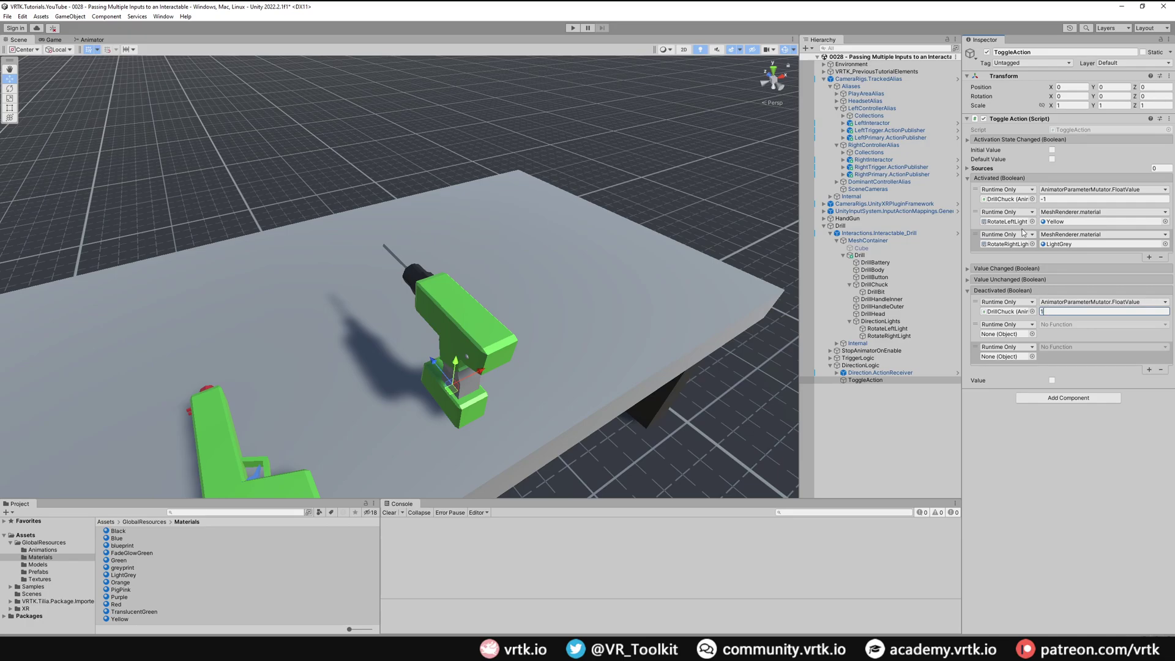
Have the second and third Deactivated listeners set MeshRenderer.material to LightGrey on RotateLeftLight and to Yellow on RotateRightLight
{"action": "left_click_drag", "start_coordinate": [887, 328], "coordinate": [1004, 356]}
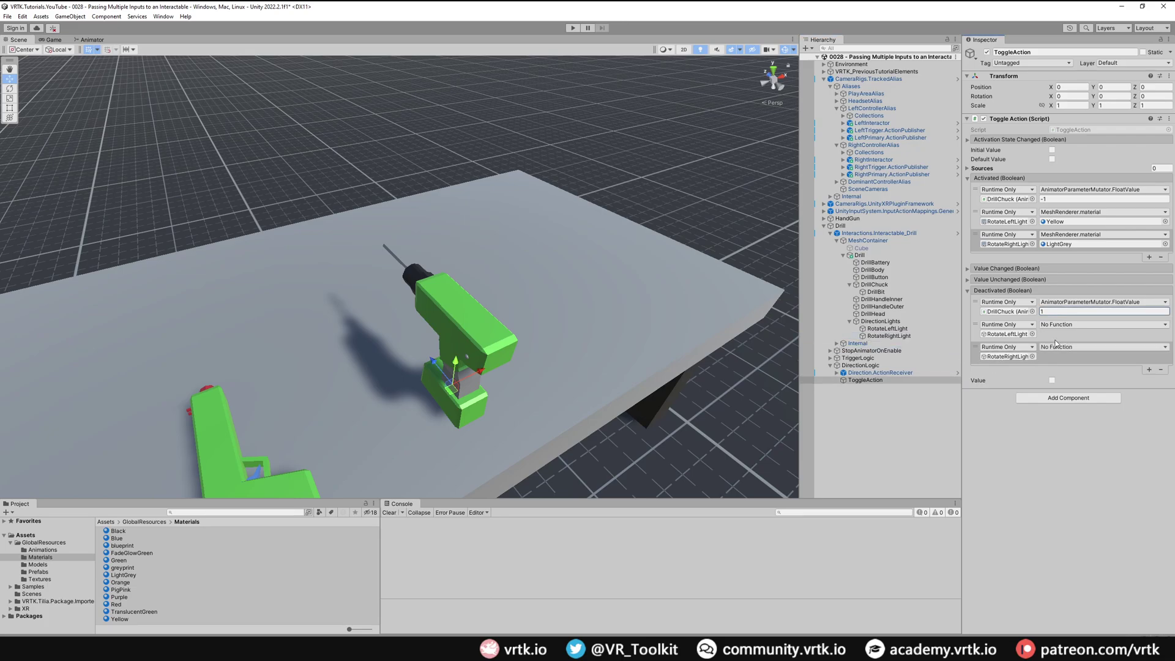
{"action": "left_click", "coordinate": [1083, 326]}
{"action": "mouse_move", "coordinate": [1086, 379]}
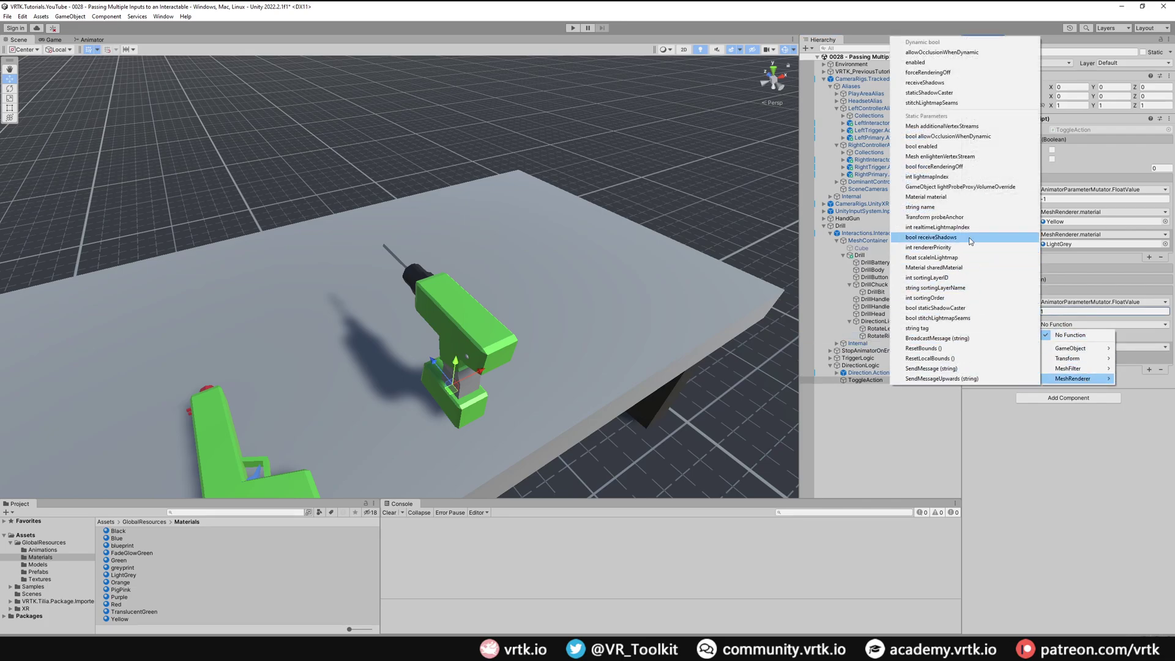
{"action": "left_click", "coordinate": [960, 197]}
{"action": "left_click", "coordinate": [1079, 347]}
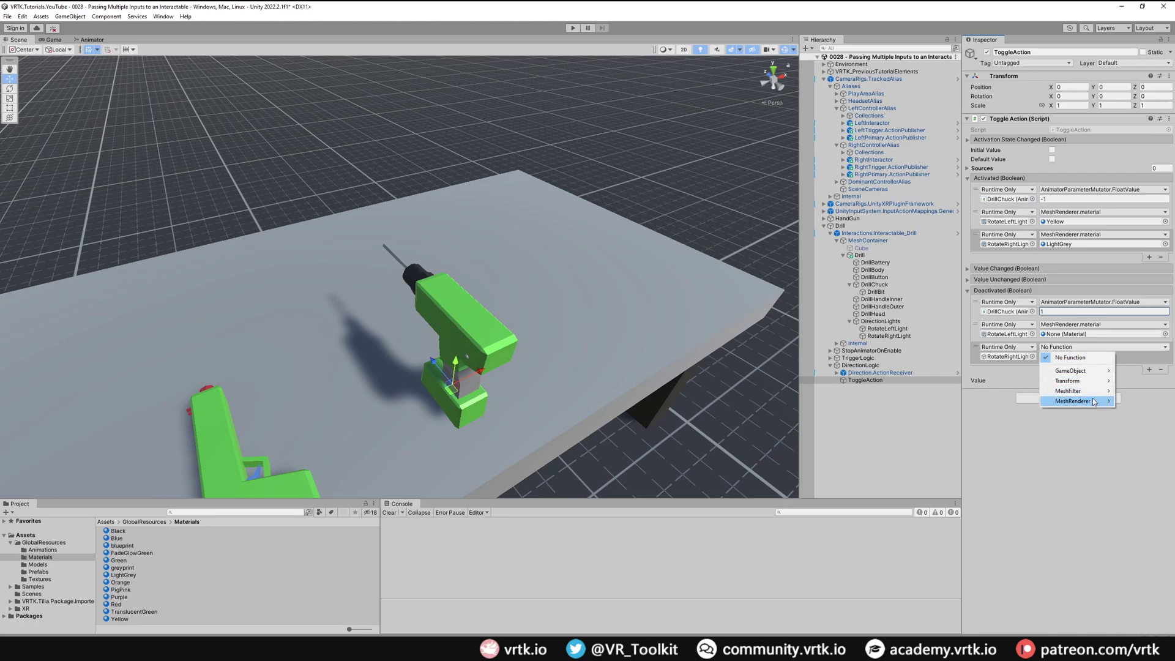
{"action": "left_click", "coordinate": [926, 219]}
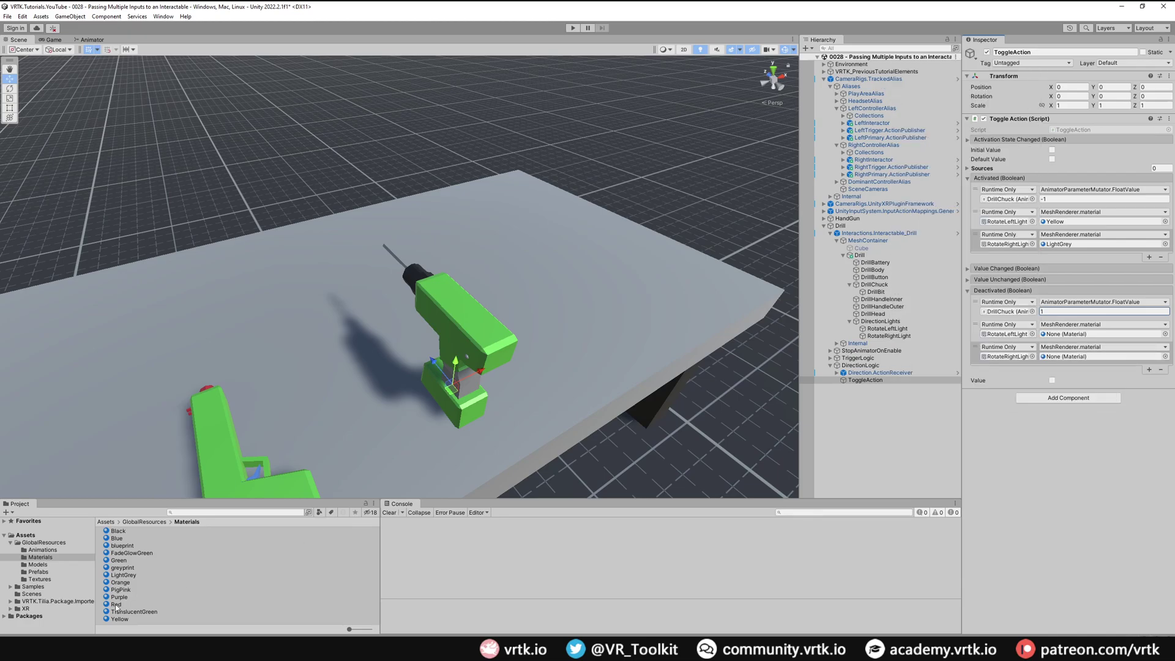
{"action": "left_click_drag", "start_coordinate": [121, 577], "coordinate": [1086, 335]}
{"action": "left_click_drag", "start_coordinate": [121, 619], "coordinate": [1072, 359]}
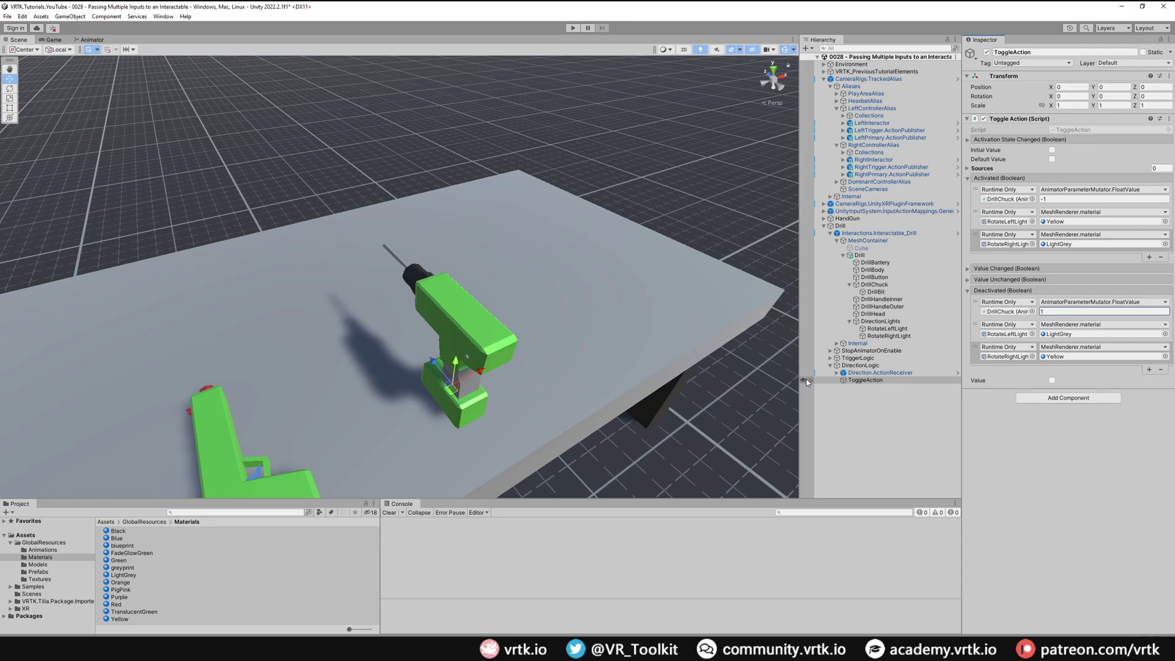